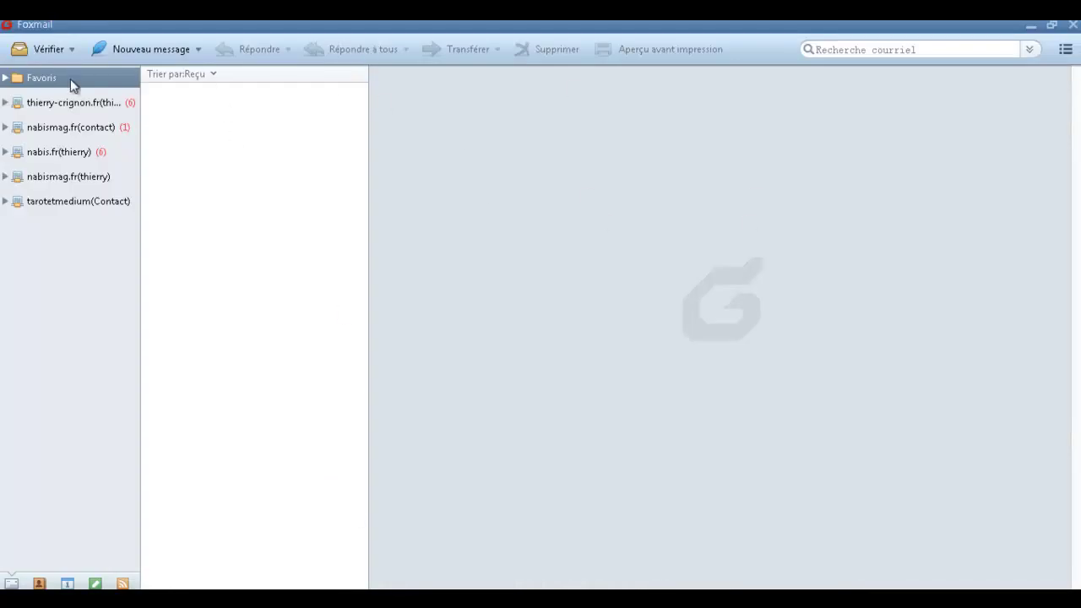
pyautogui.click(70, 79)
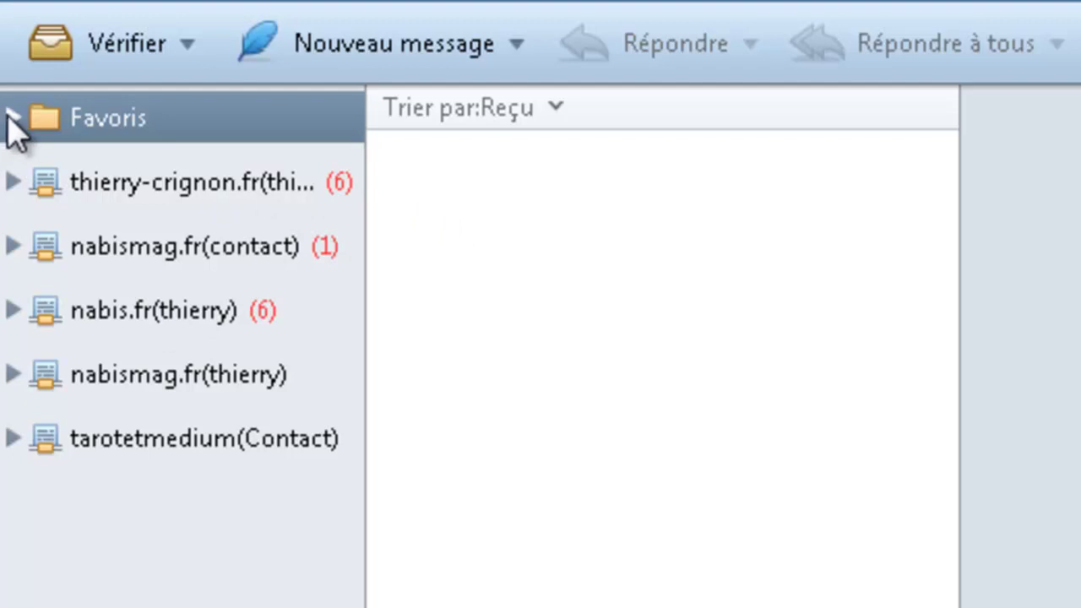
# Expand Favoris, show the 13 unread messages, and scroll through the list.
pyautogui.click(10, 119)
pyautogui.click(152, 179)
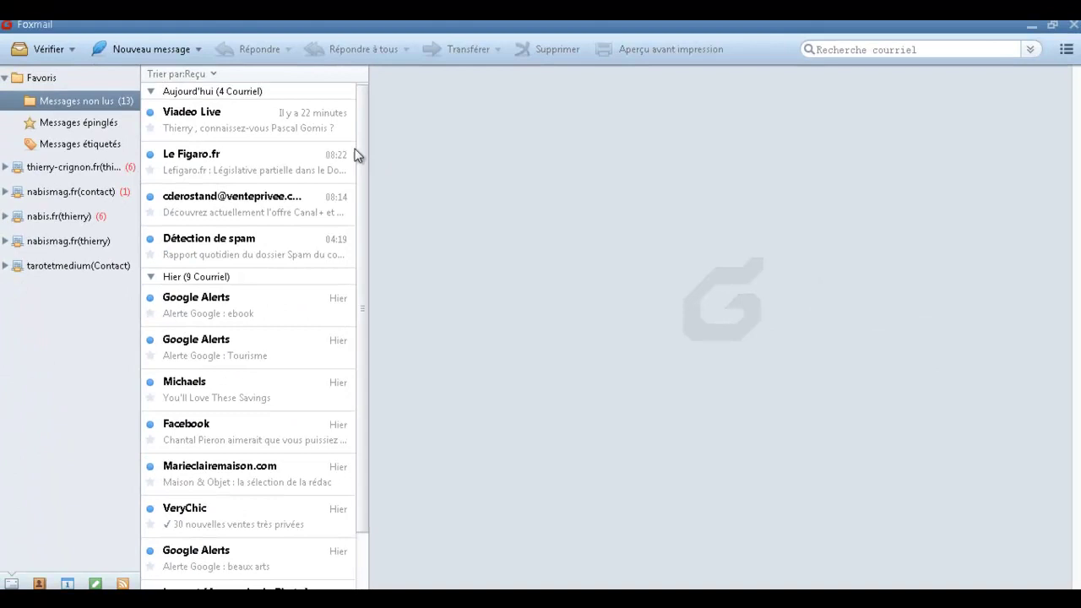
pyautogui.scroll(-2, 595, 221)
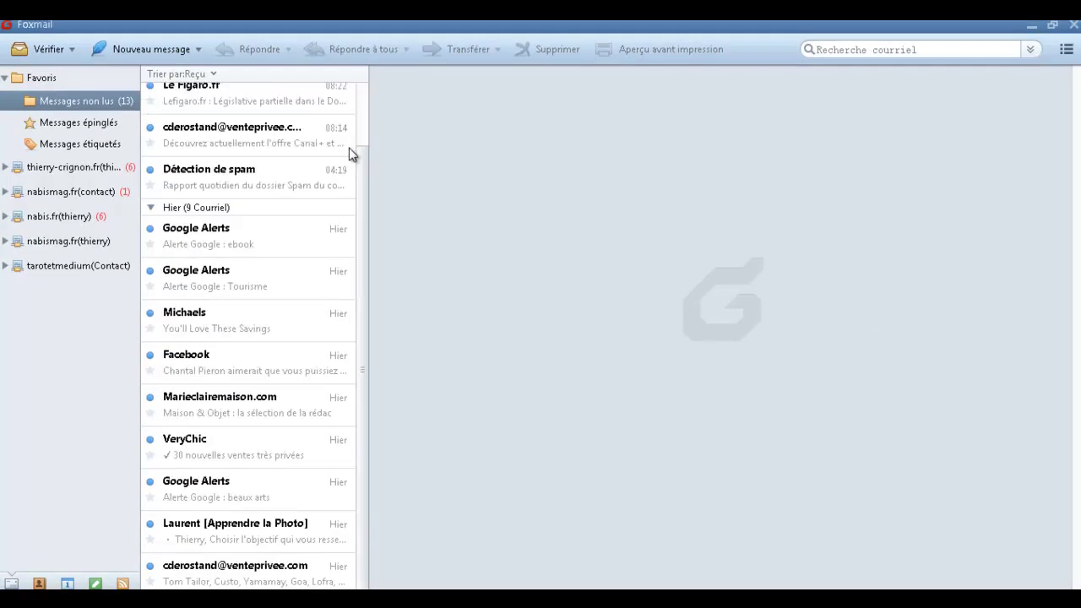
pyautogui.scroll(2, 574, 257)
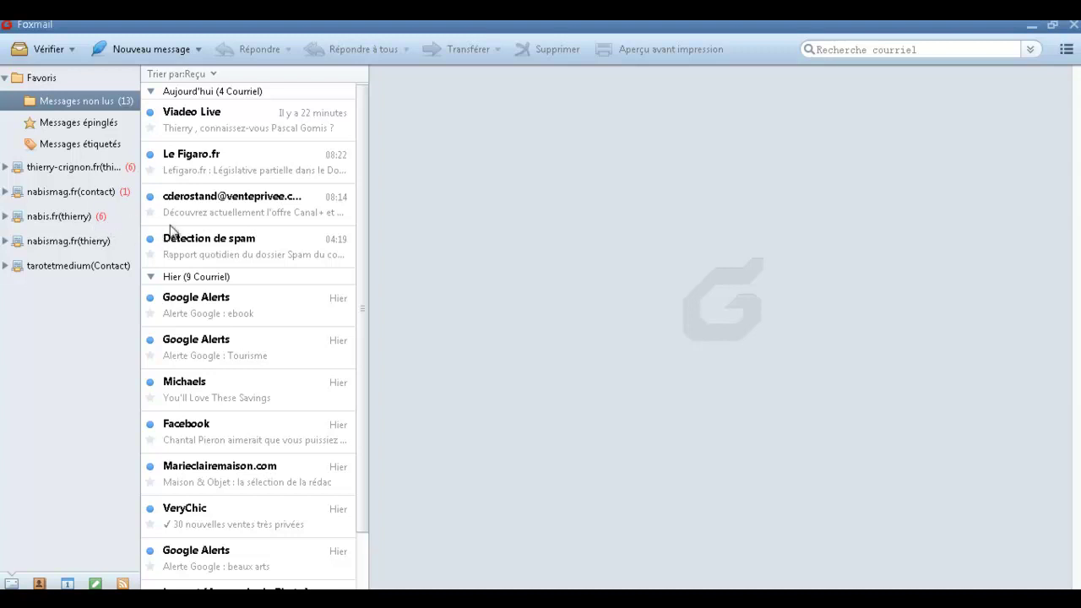
pyautogui.scroll(-2, 291, 135)
pyautogui.scroll(2, 305, 170)
pyautogui.scroll(-1, 317, 284)
pyautogui.scroll(1, 318, 283)
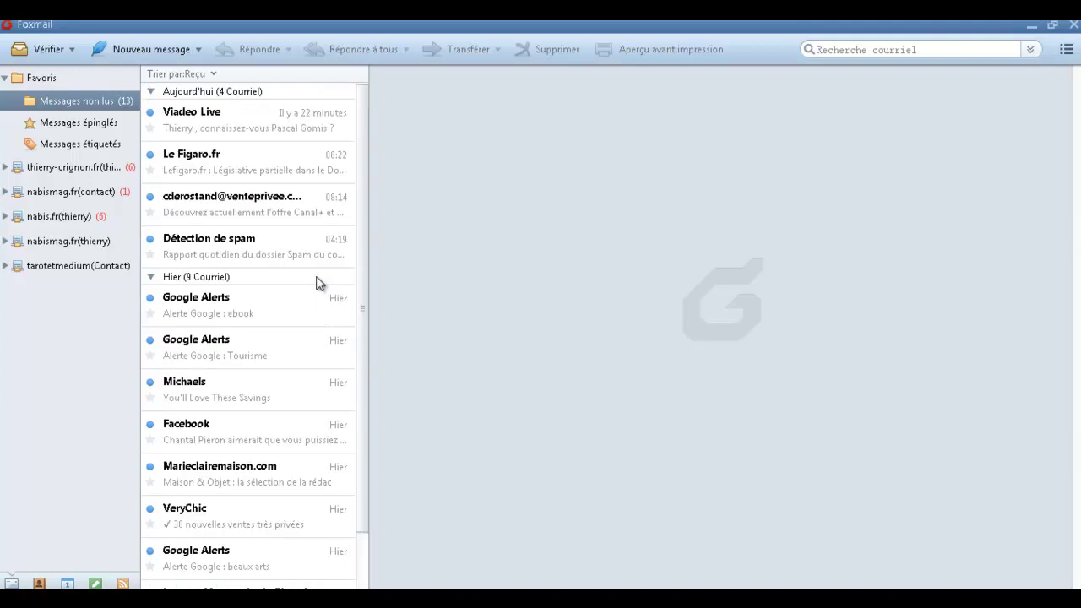
# Read the Viadeo Live contact-suggestions email to the end, then delete it.
pyautogui.click(243, 118)
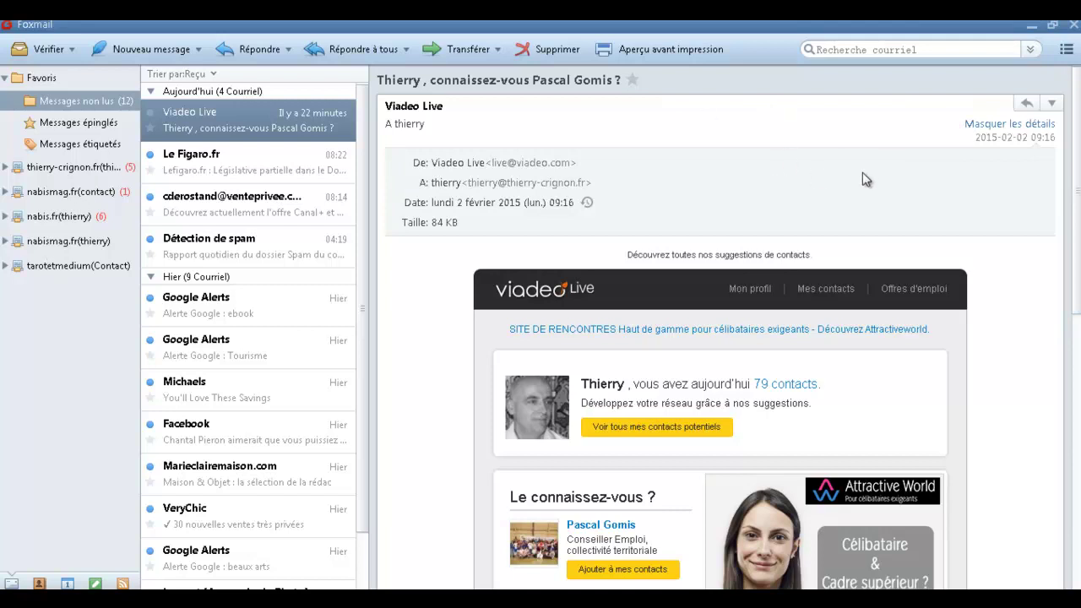
pyautogui.scroll(-3, 717, 338)
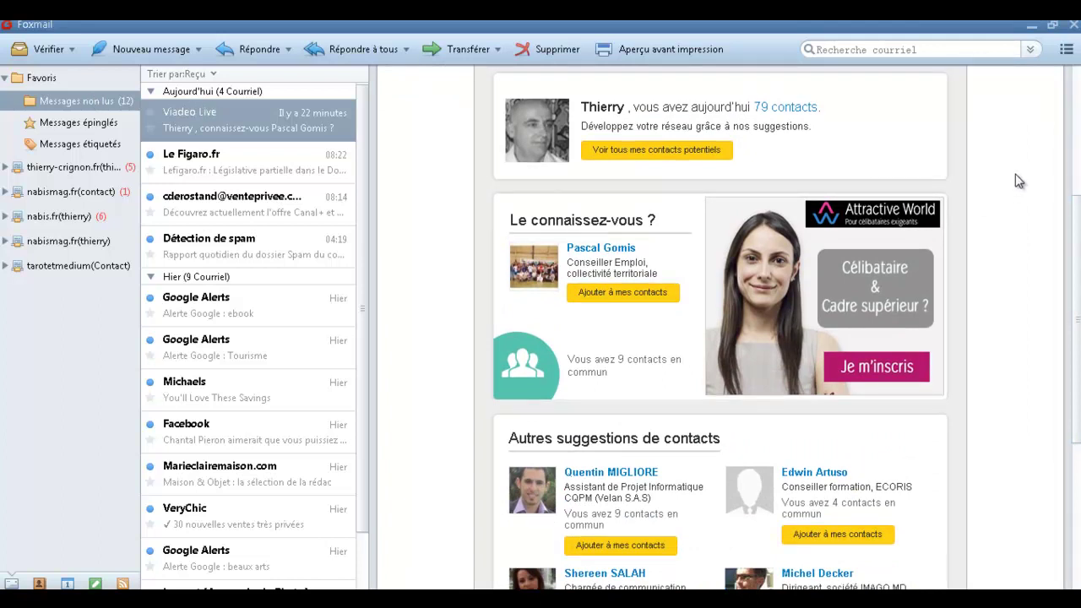
pyautogui.scroll(-1, 1017, 187)
pyautogui.scroll(3, 1034, 173)
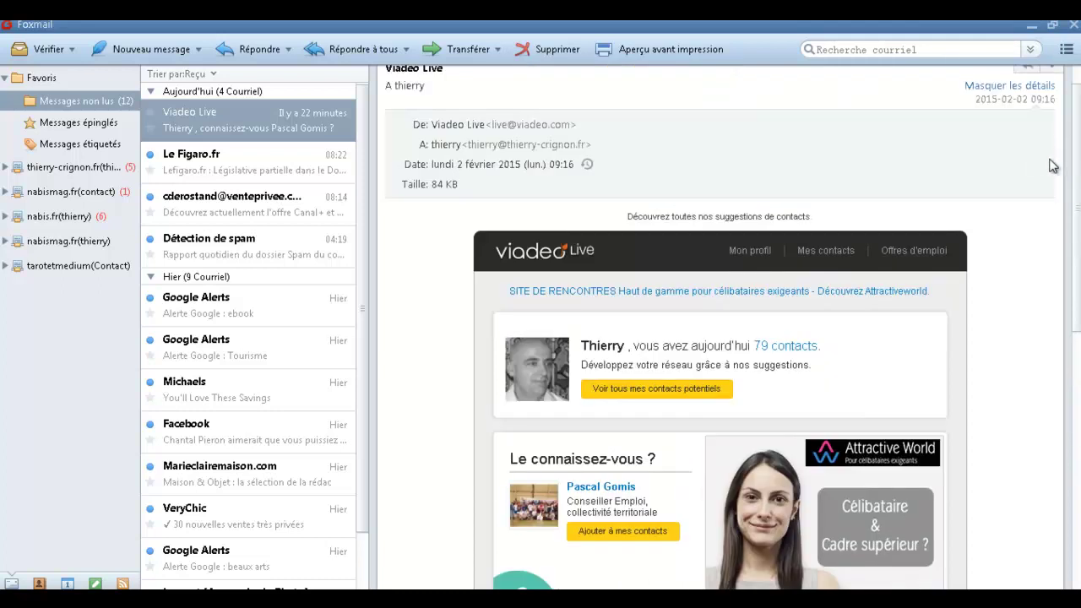
pyautogui.scroll(-7, 1043, 166)
pyautogui.scroll(3, 1043, 177)
pyautogui.click(551, 51)
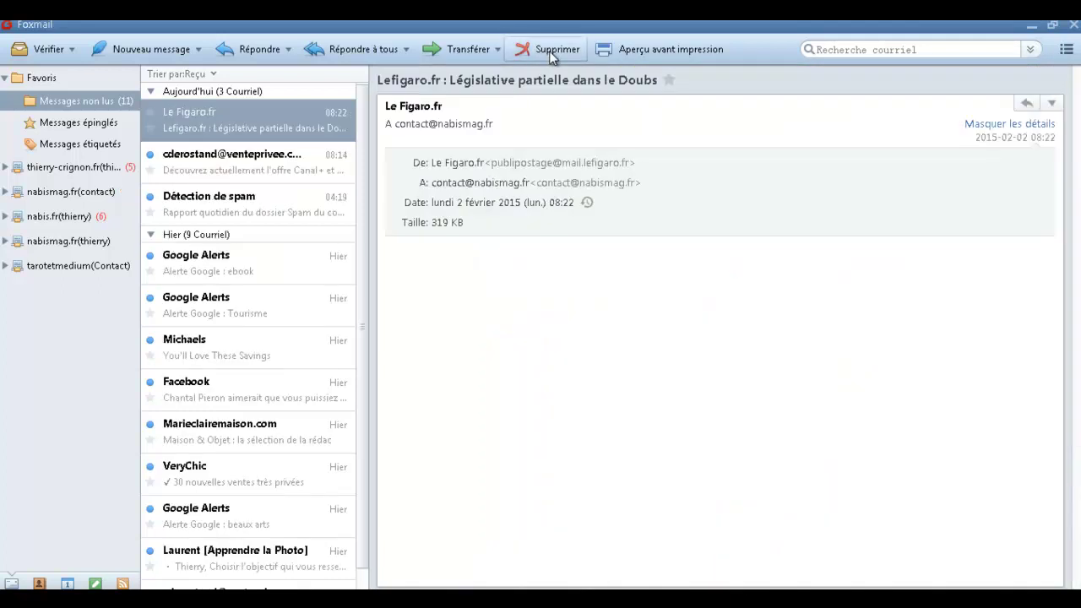
# Delete the Le Figaro email, the vente-privee promotion and the spam-detection report, leaving 8 unread.
pyautogui.scroll(-3, 1030, 242)
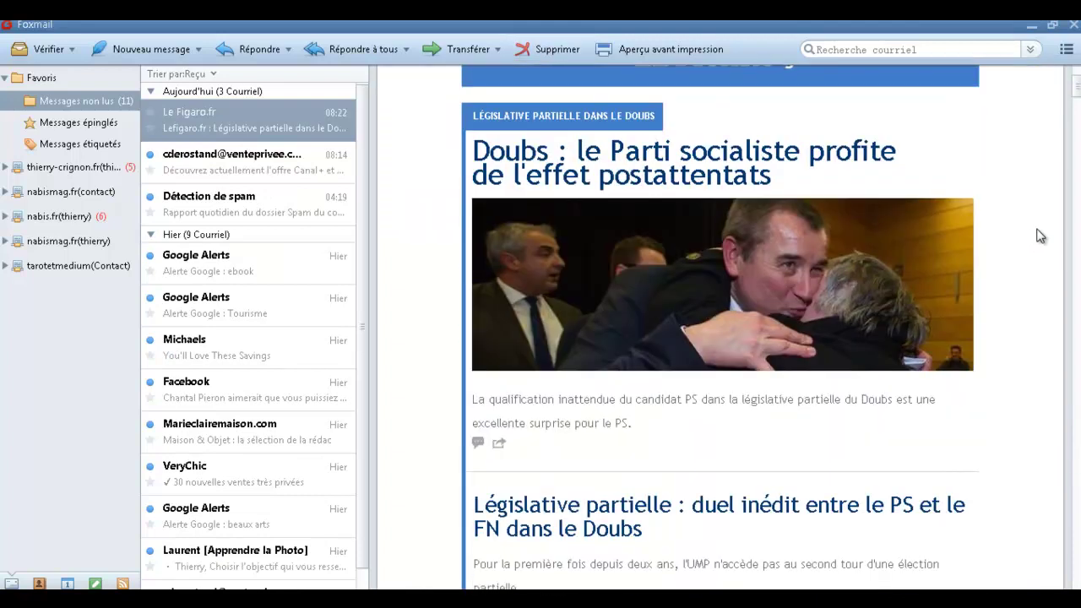
pyautogui.scroll(1, 1040, 232)
pyautogui.scroll(-3, 1040, 228)
pyautogui.scroll(5, 1035, 202)
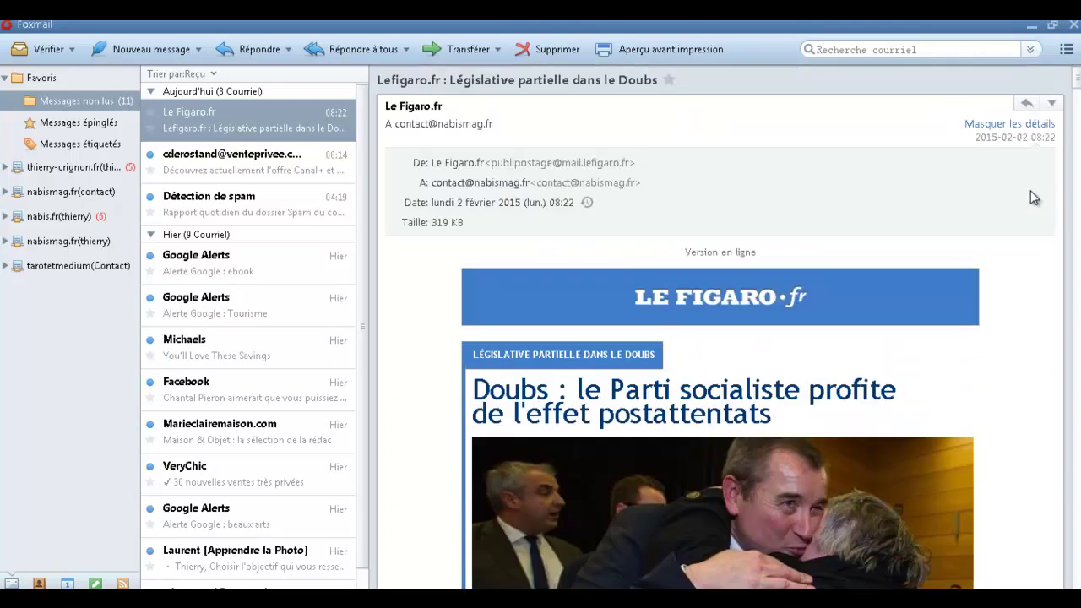
pyautogui.click(550, 48)
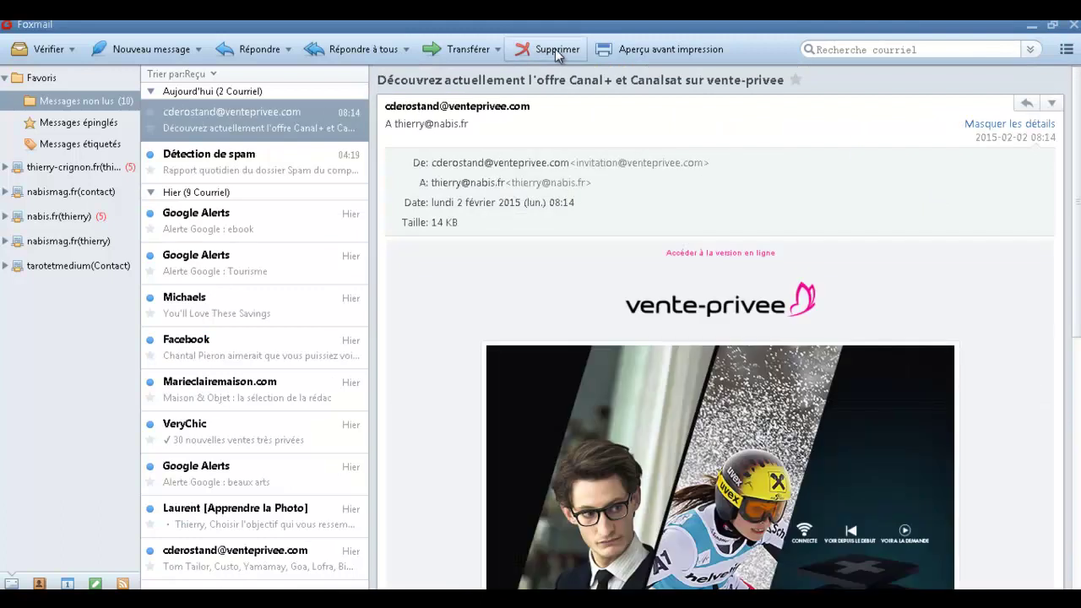
pyautogui.scroll(-6, 943, 206)
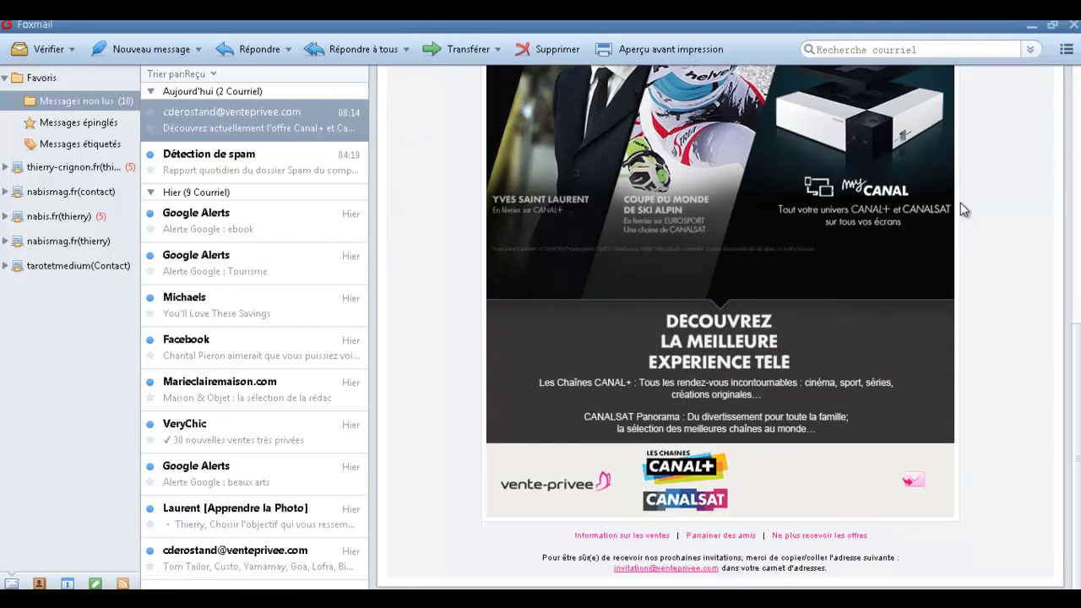
pyautogui.scroll(6, 960, 204)
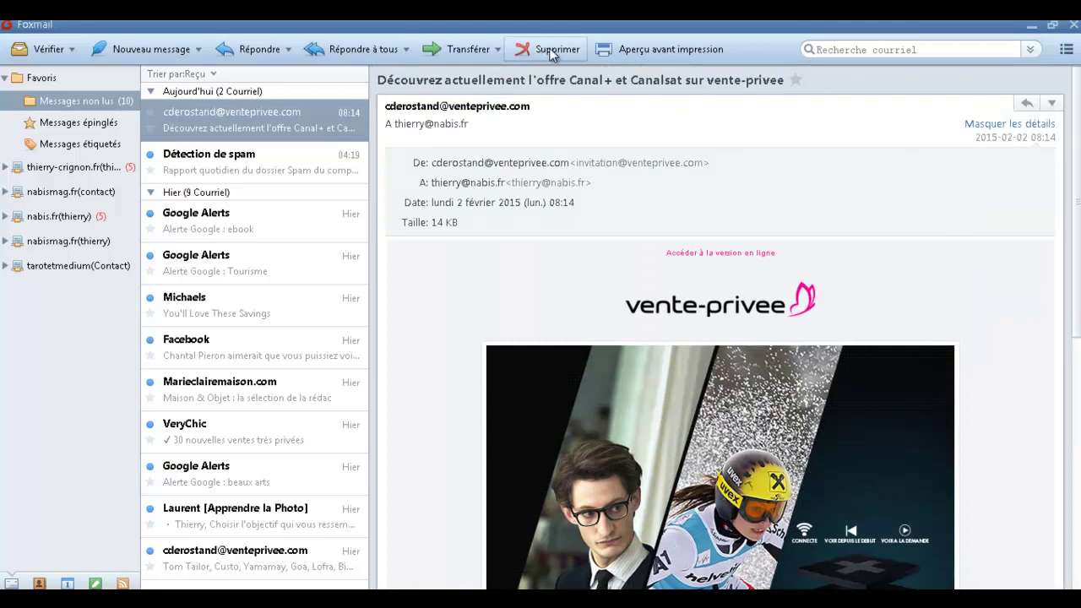
pyautogui.click(550, 48)
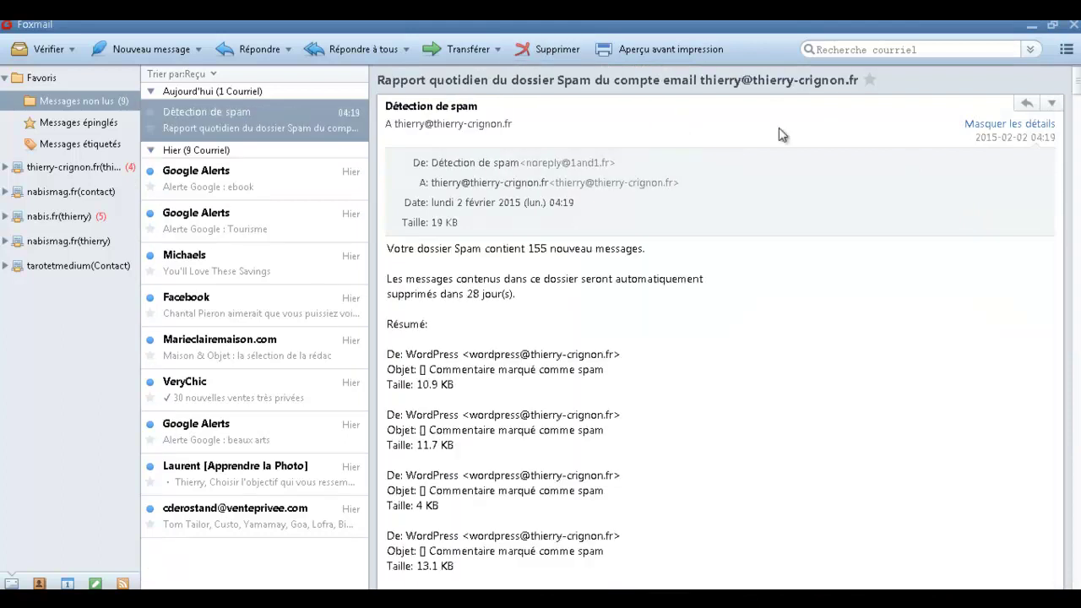
pyautogui.click(555, 48)
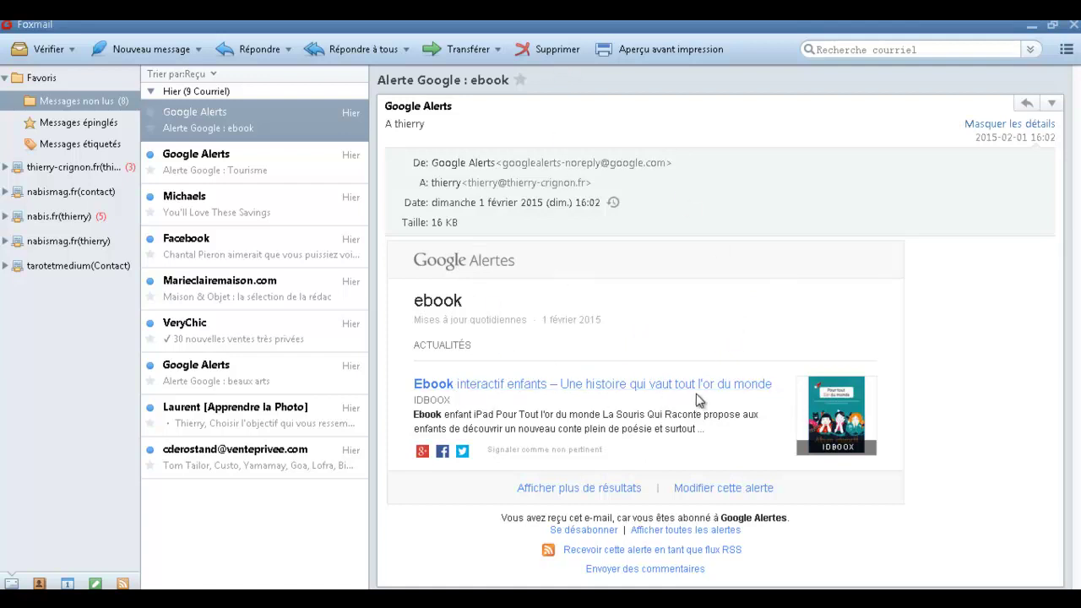
# Delete the ebook Google alert and read down through the Tourisme alert.
pyautogui.click(545, 49)
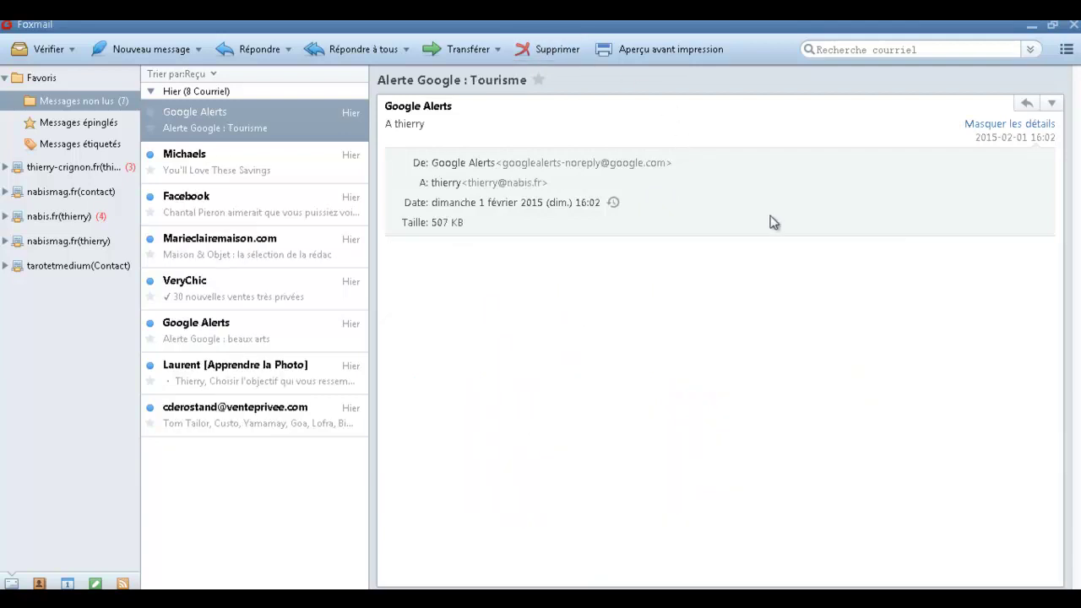
pyautogui.scroll(-3, 828, 355)
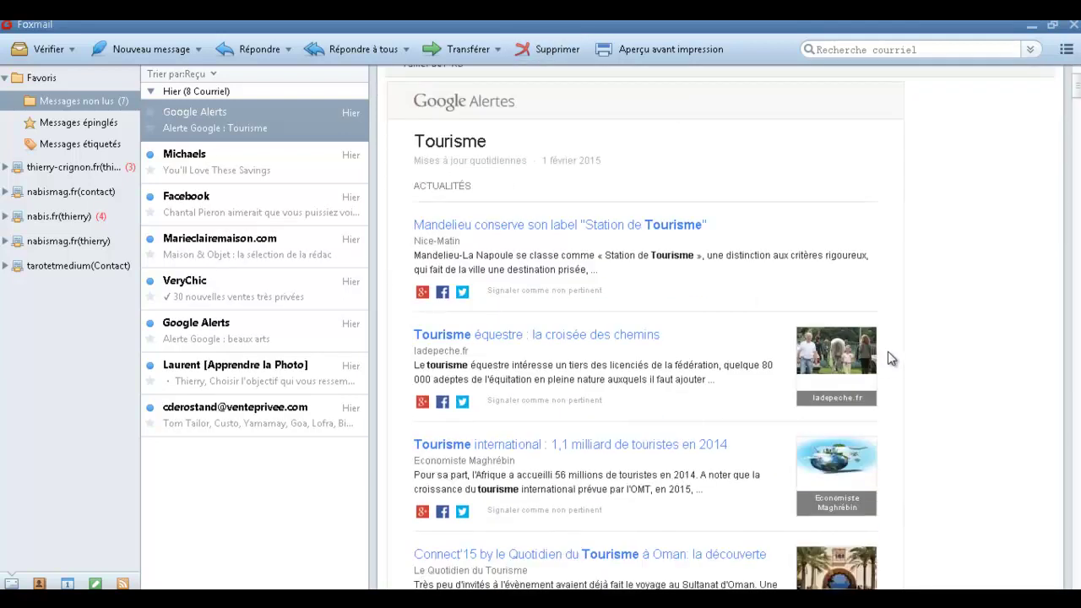
pyautogui.scroll(-3, 923, 272)
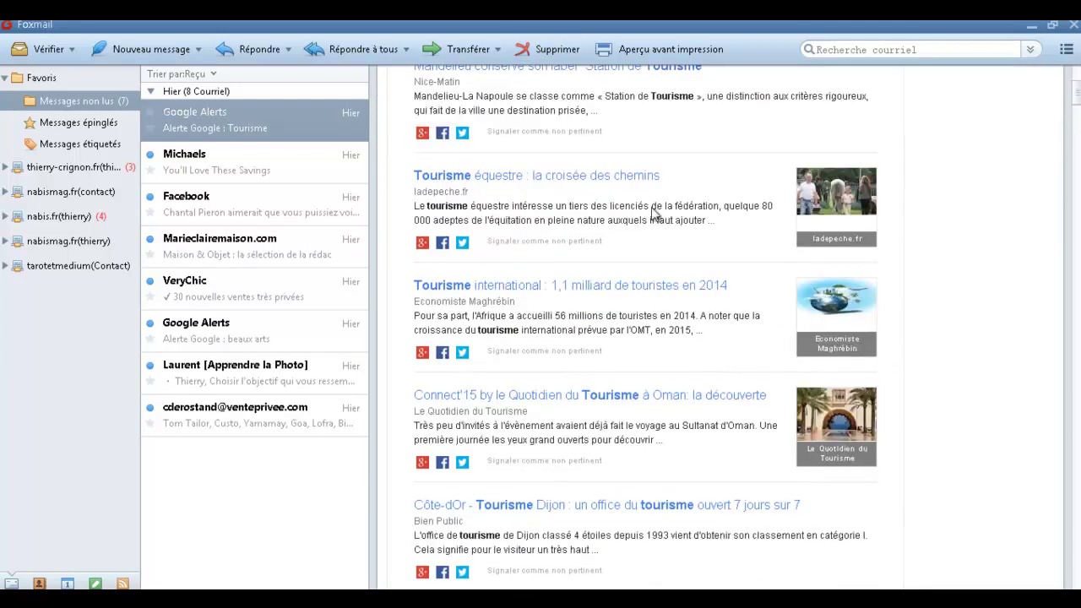
pyautogui.scroll(-2, 923, 332)
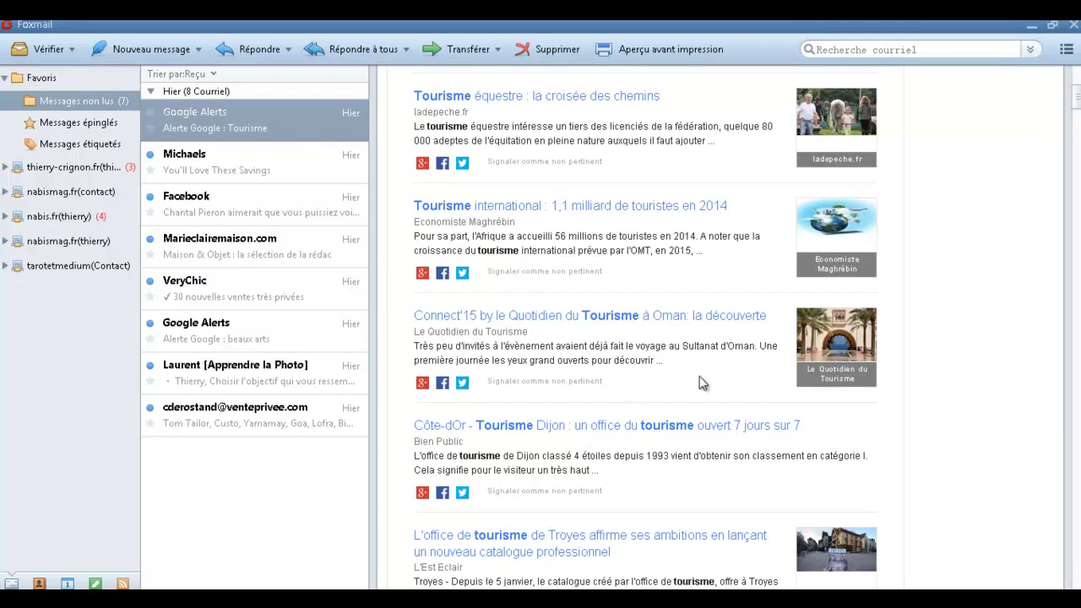
pyautogui.scroll(-15, 928, 282)
pyautogui.scroll(-7, 1002, 264)
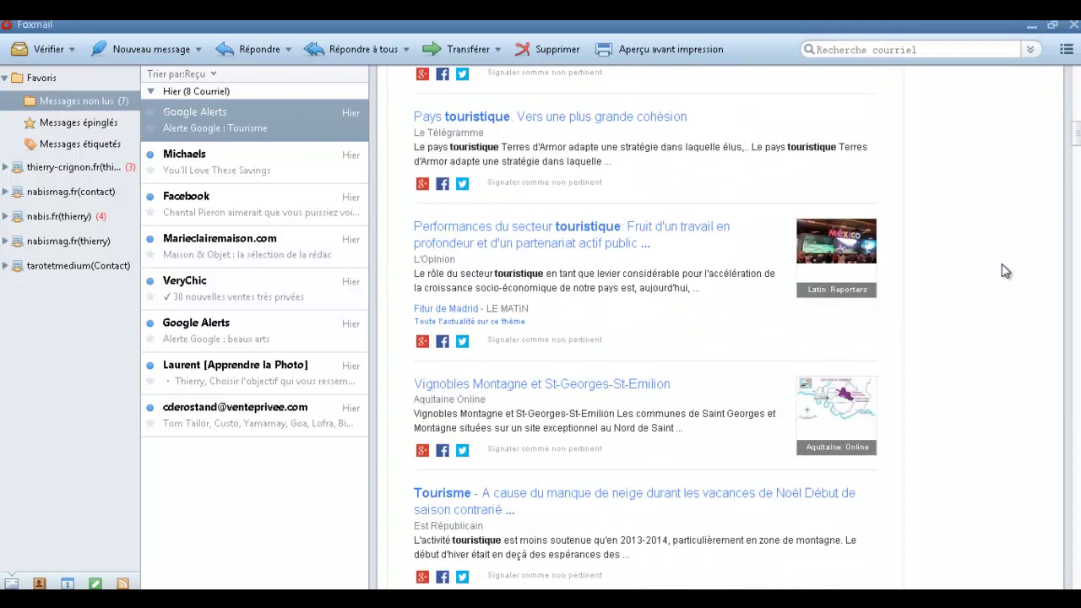
pyautogui.scroll(-6, 1013, 254)
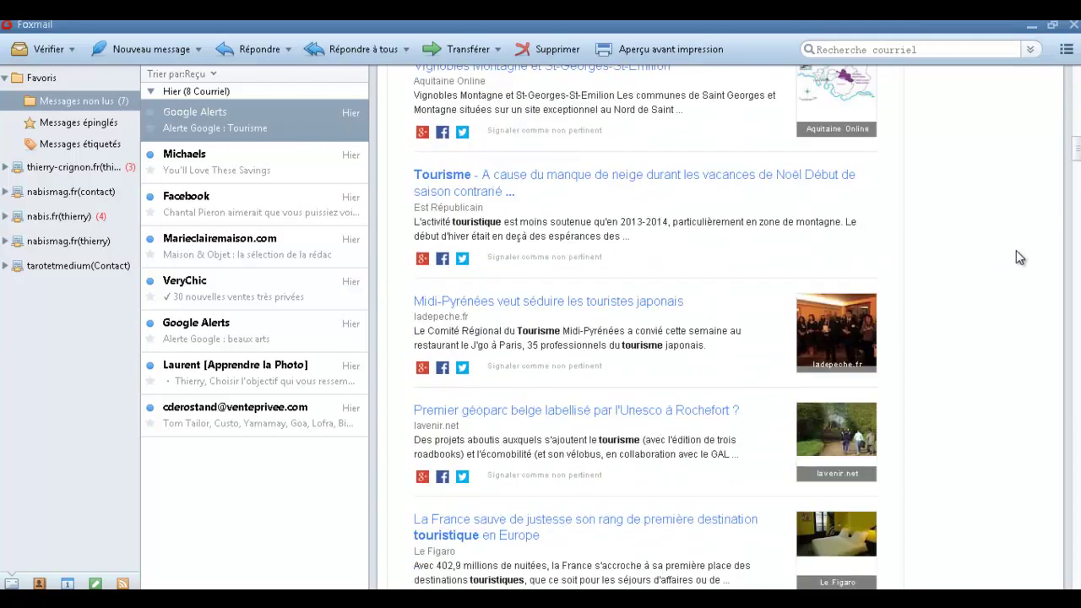
pyautogui.scroll(-10, 1020, 241)
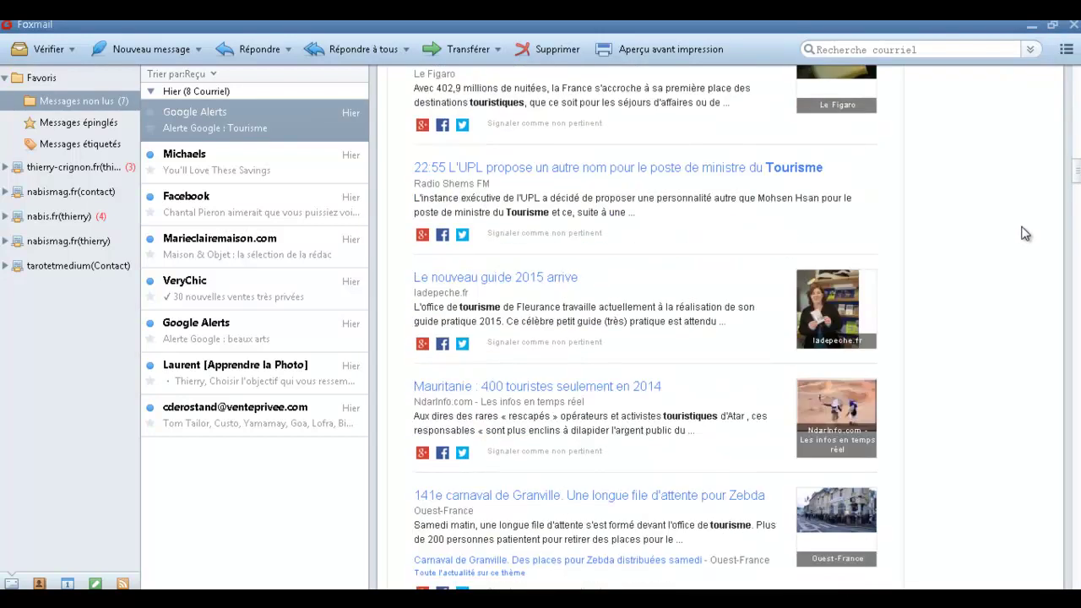
pyautogui.scroll(-4, 1024, 233)
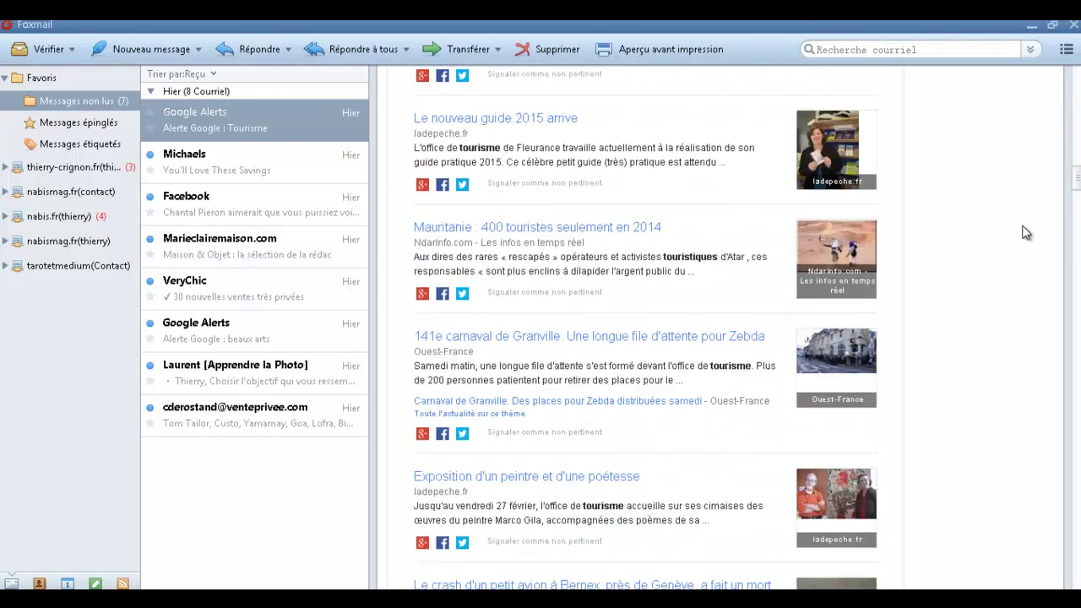
# Open the Granville carnival article in the browser and return to the Tourisme alert.
pyautogui.click(562, 342)
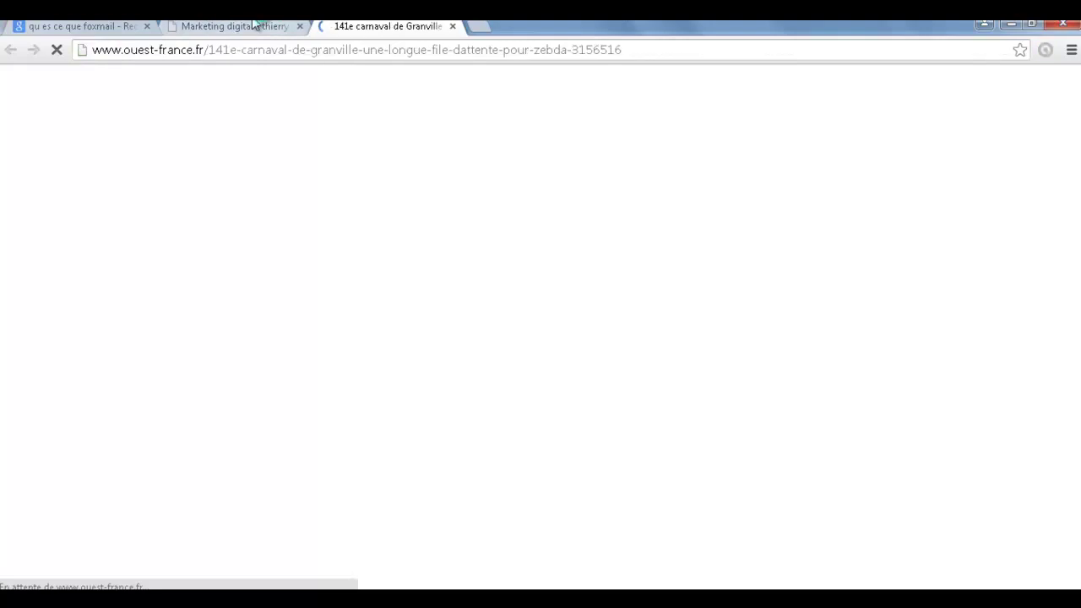
pyautogui.hotkey('alt', 'Tab')
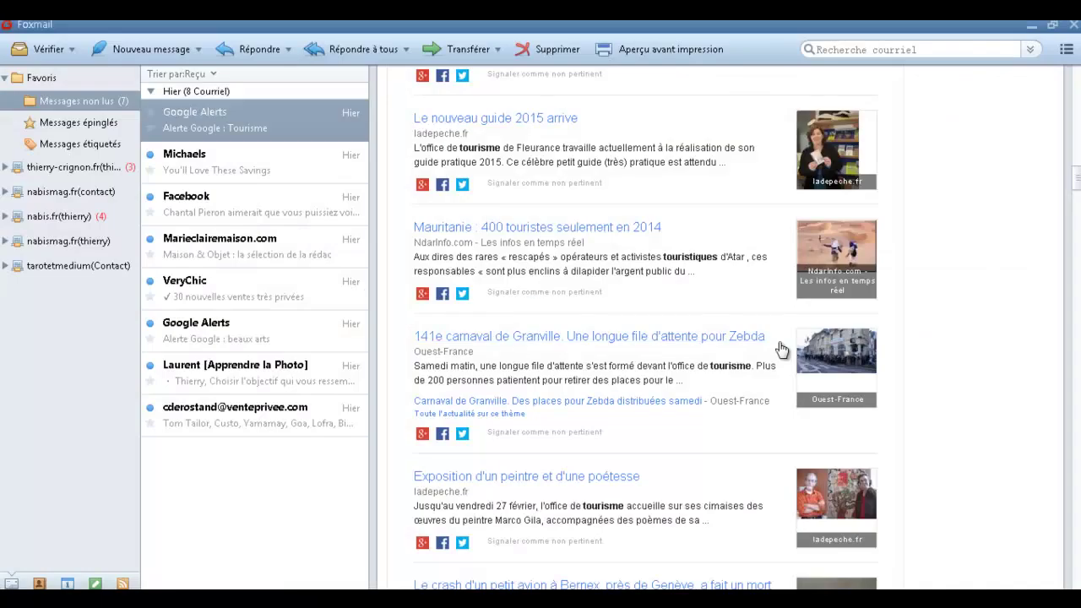
pyautogui.scroll(-3, 962, 363)
pyautogui.scroll(-9, 966, 369)
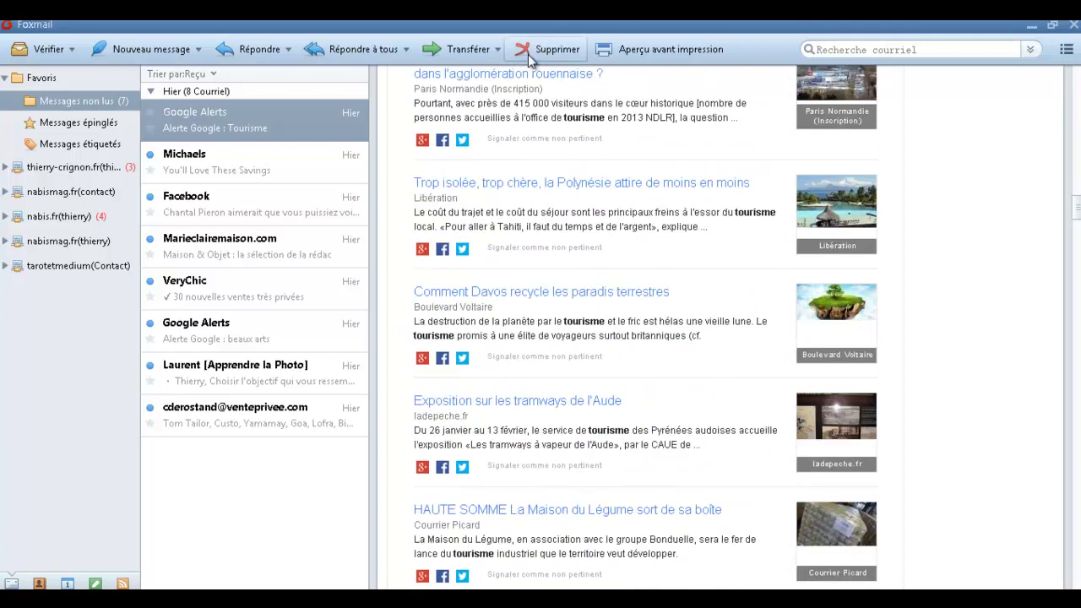
# Delete the Tourisme alert and Michaels emails, skim Marieclairemaison.com, then open the VeryChic newsletter.
pyautogui.click(547, 51)
pyautogui.press('Delete')
pyautogui.scroll(-15, 954, 249)
pyautogui.scroll(-20, 996, 261)
pyautogui.scroll(-8, 1014, 269)
pyautogui.scroll(15, 1005, 254)
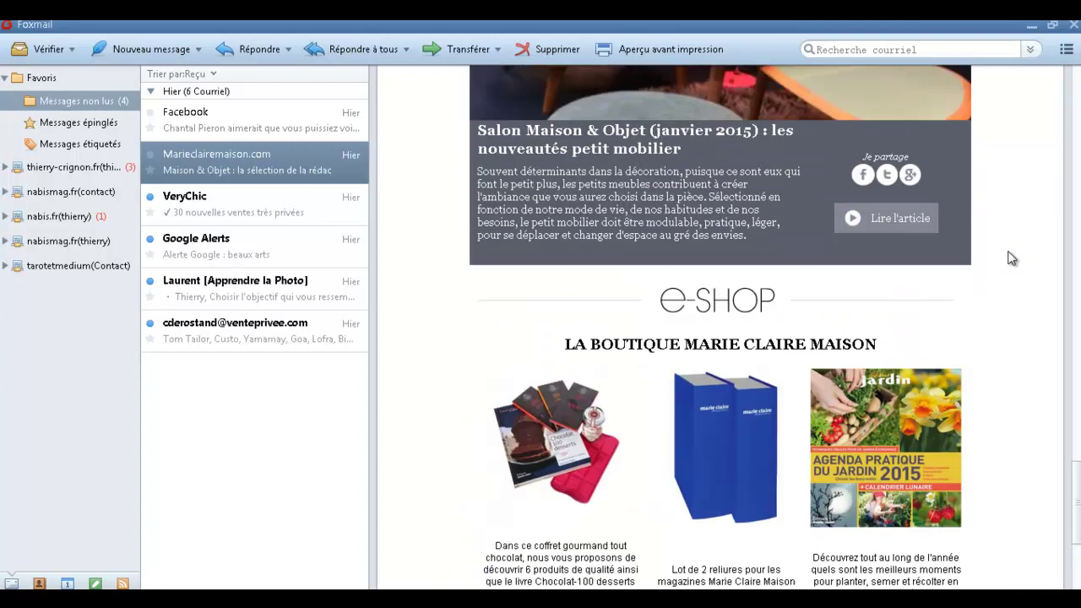
pyautogui.click(250, 218)
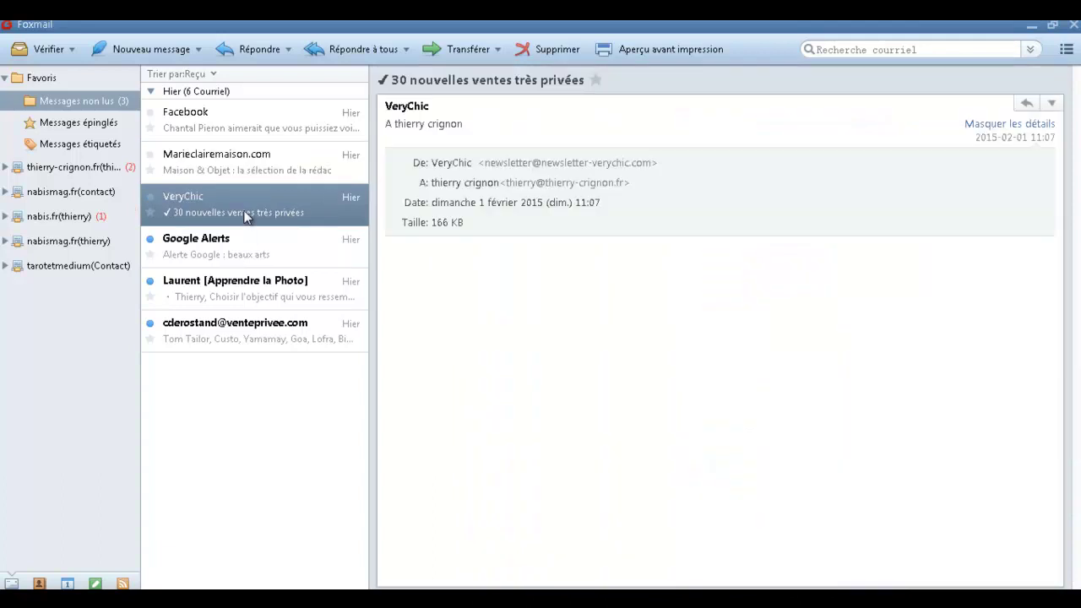
# Read through the whole VeryChic newsletter.
pyautogui.scroll(-12, 928, 270)
pyautogui.scroll(-15, 979, 277)
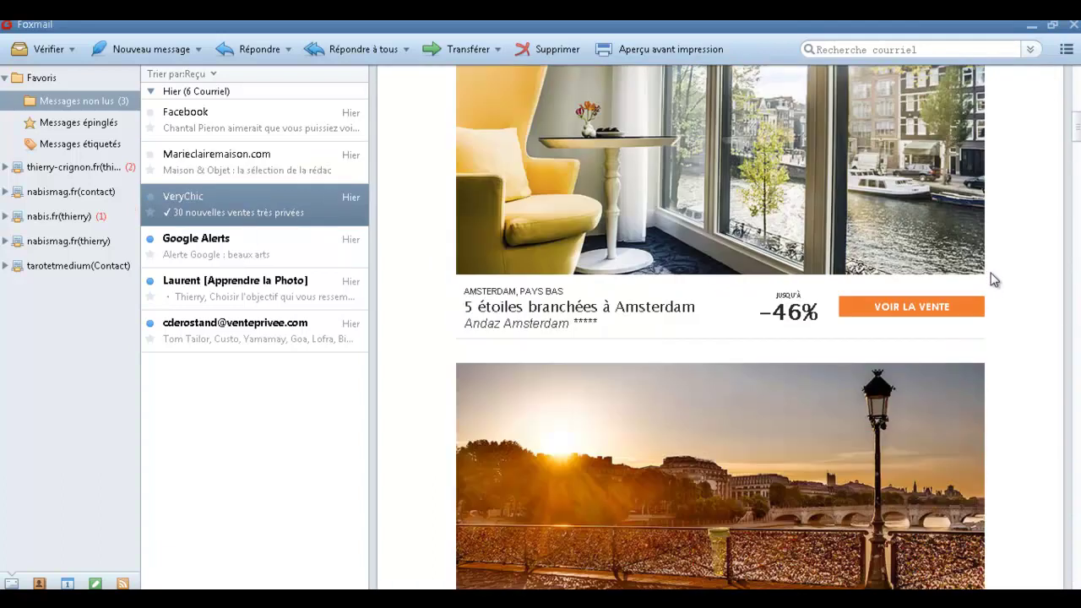
pyautogui.scroll(-8, 997, 275)
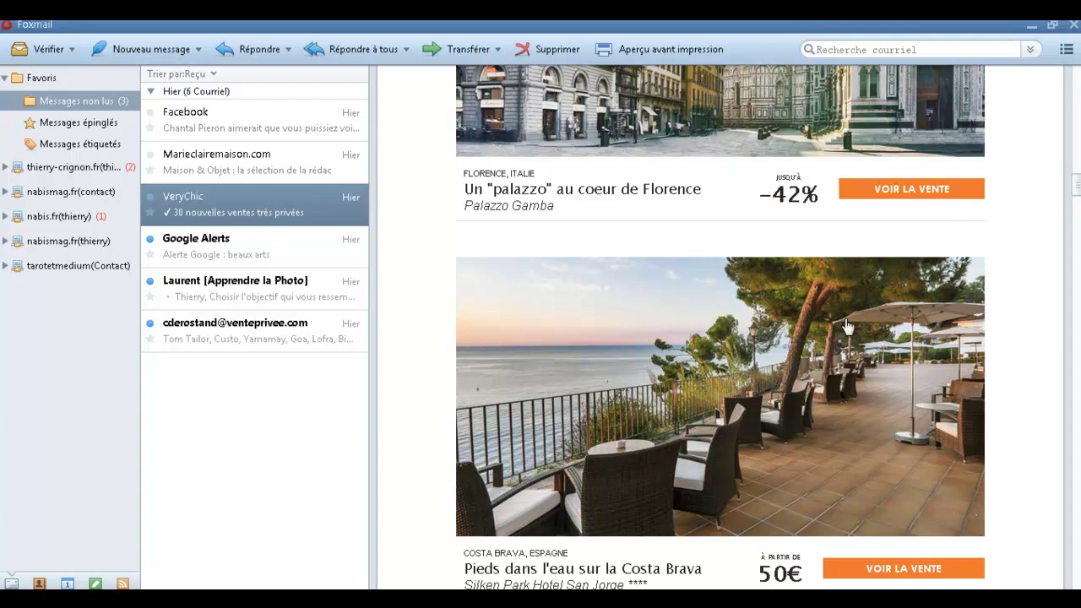
pyautogui.scroll(-7, 962, 327)
pyautogui.scroll(-10, 967, 330)
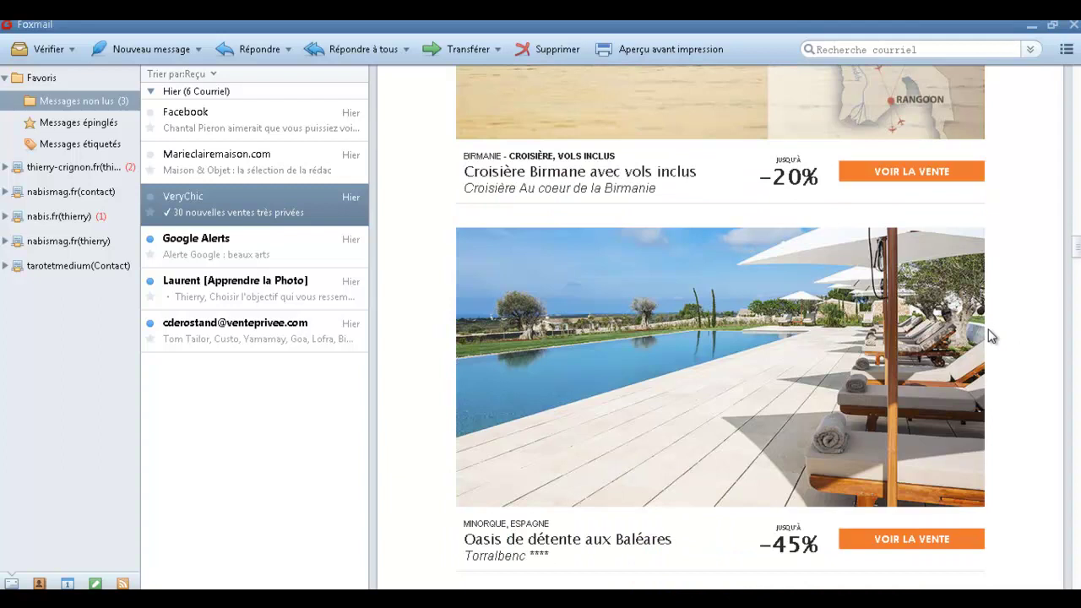
pyautogui.scroll(-15, 990, 335)
pyautogui.scroll(-15, 990, 335)
pyautogui.scroll(-15, 998, 331)
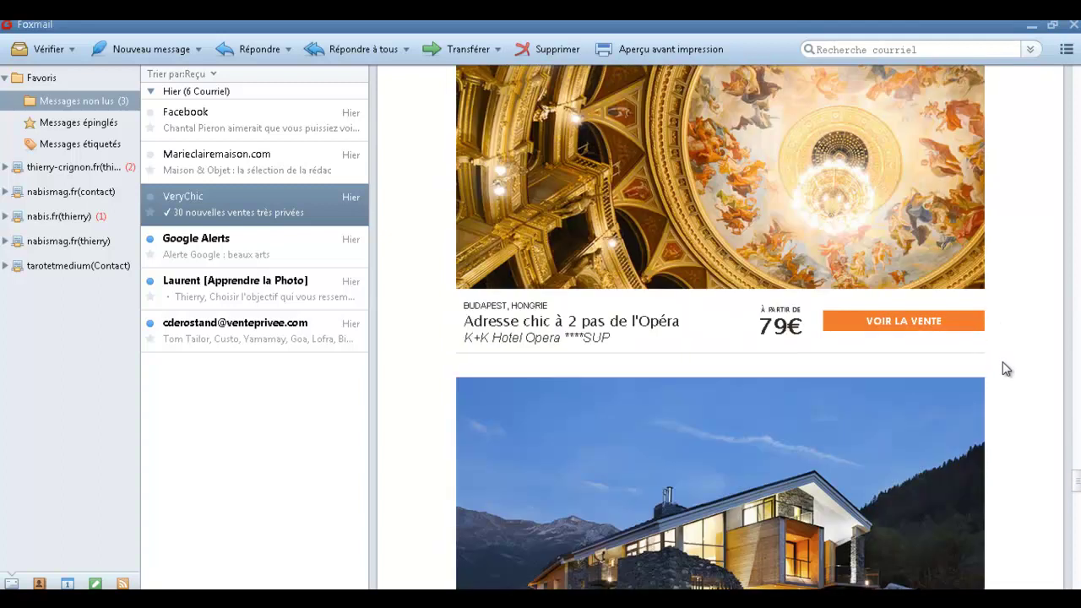
pyautogui.scroll(-15, 1003, 369)
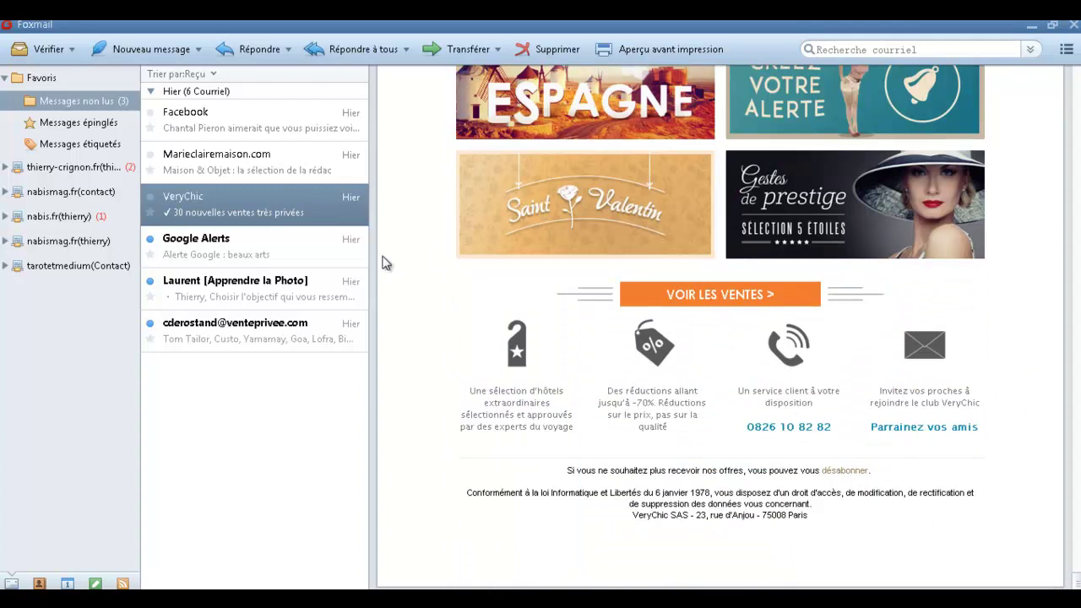
# Read the beaux arts alert and the remaining emails, then expand the first account's folders.
pyautogui.click(189, 243)
pyautogui.scroll(-3, 880, 313)
pyautogui.press('Down')
pyautogui.press('Down')
pyautogui.scroll(-15, 922, 302)
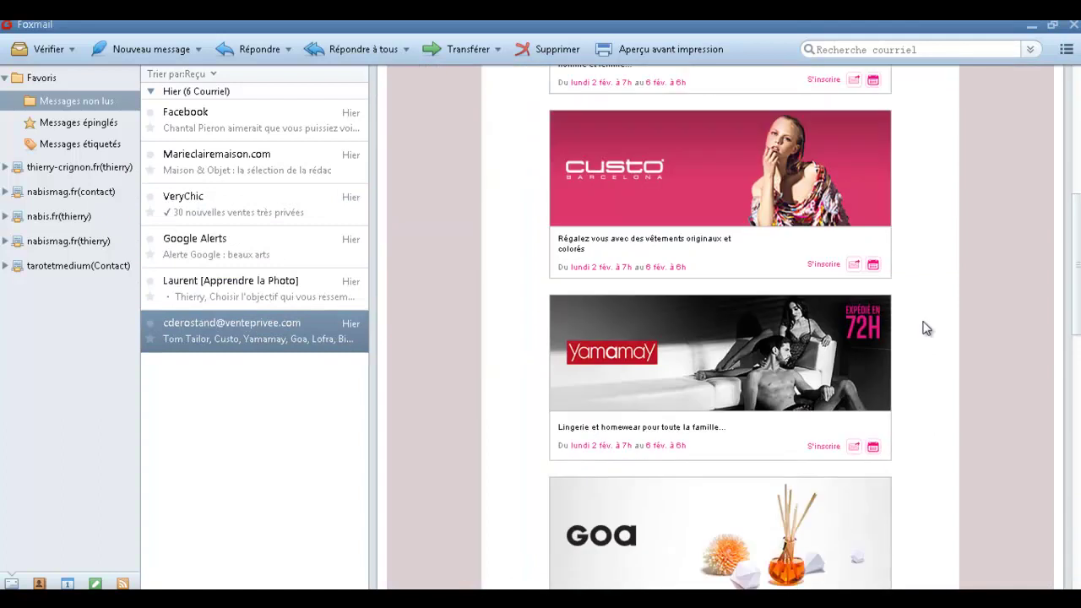
pyautogui.scroll(15, 941, 326)
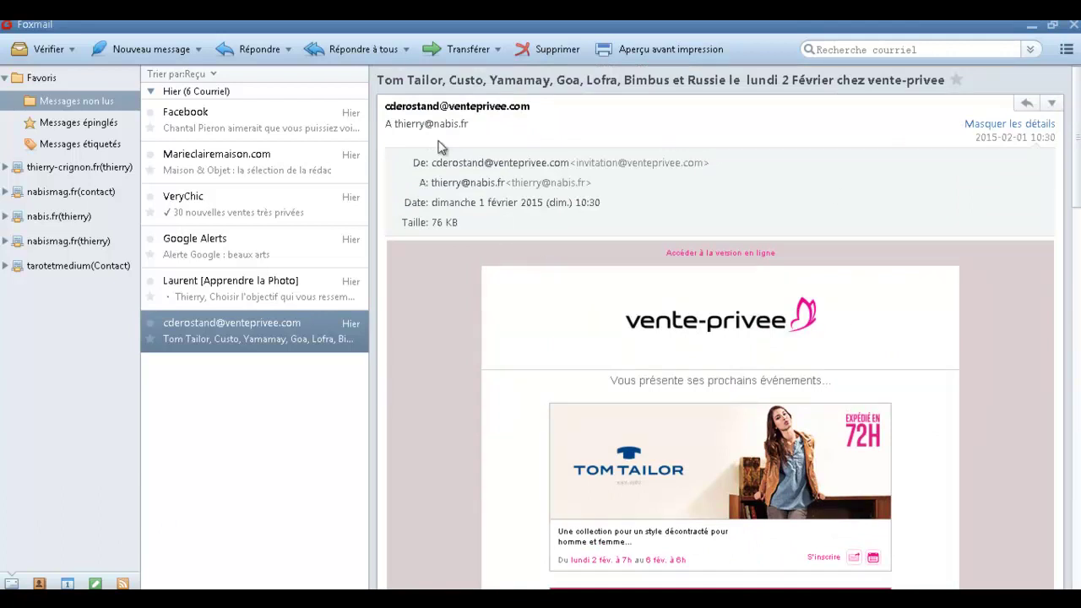
pyautogui.click(6, 78)
pyautogui.click(5, 102)
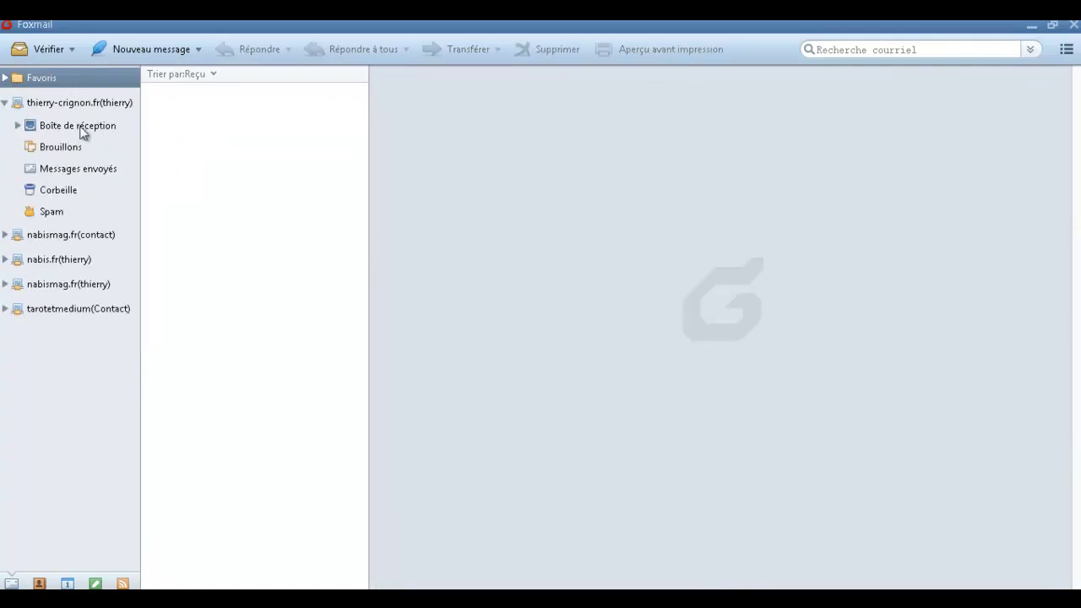
# In the account's inbox, delete the Pearltrees, VeryChic and beaux arts Google Alerts emails.
pyautogui.click(75, 126)
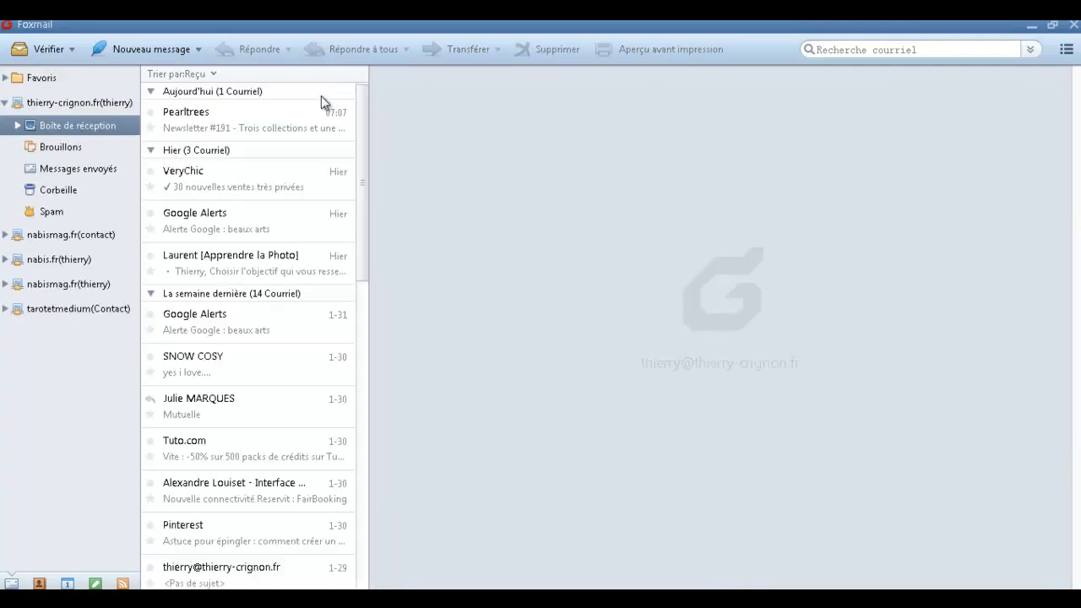
pyautogui.click(279, 135)
pyautogui.scroll(-5, 893, 453)
pyautogui.scroll(5, 746, 281)
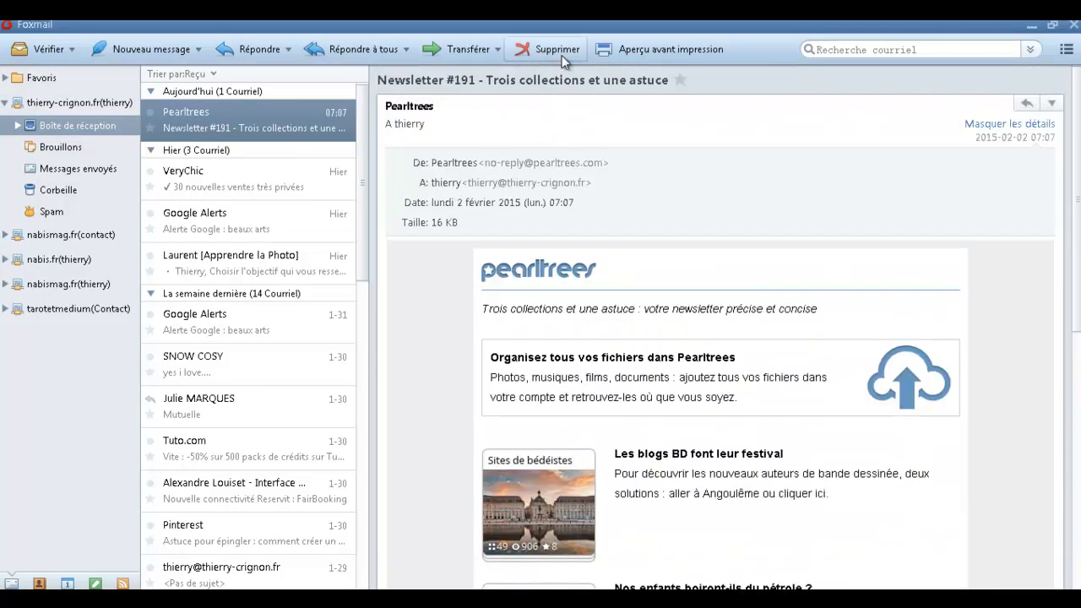
pyautogui.click(559, 52)
pyautogui.click(554, 50)
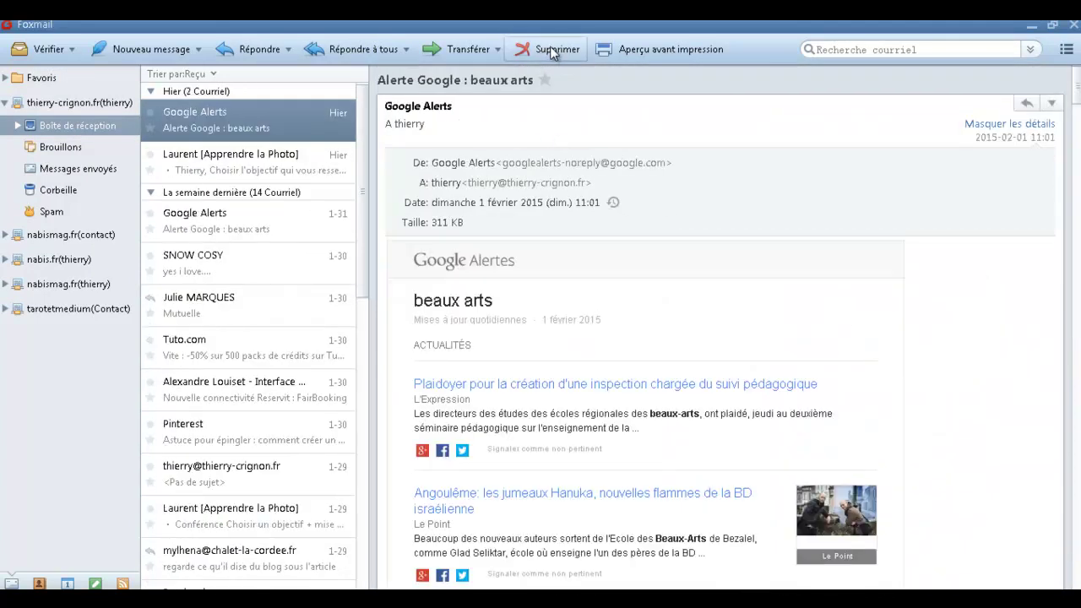
pyautogui.click(561, 50)
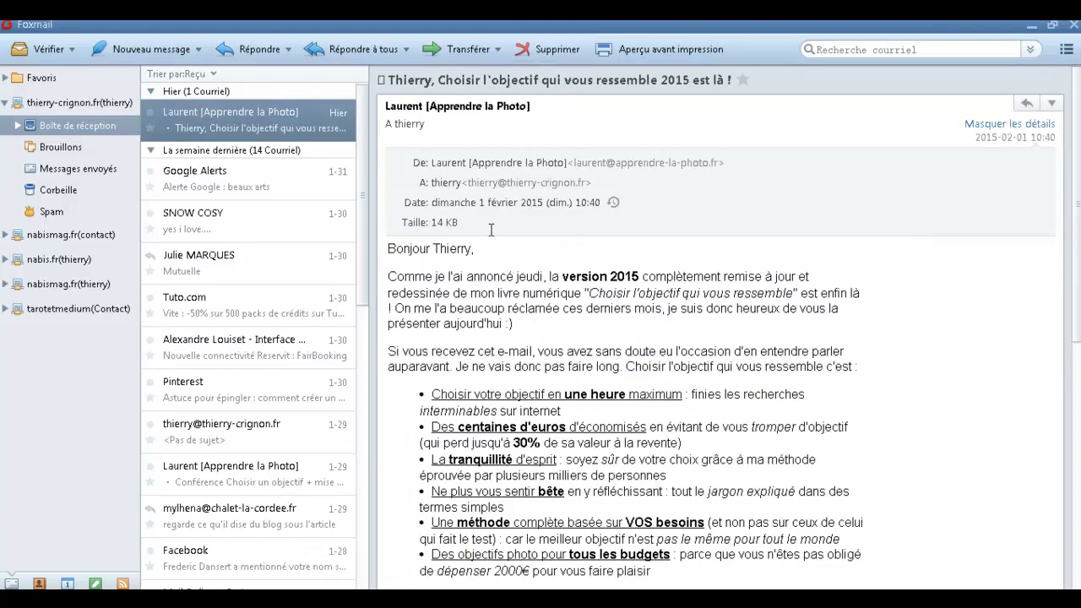
# Delete the older Google Alerts email and file the Mutuelle message into Ecoris.
pyautogui.click(17, 126)
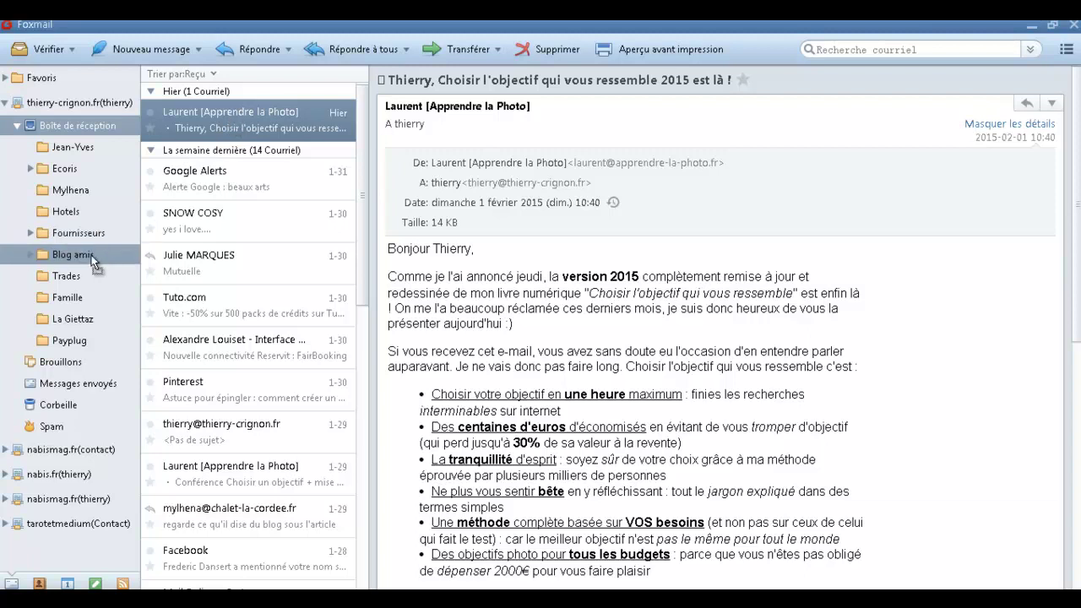
pyautogui.click(235, 125)
pyautogui.click(547, 50)
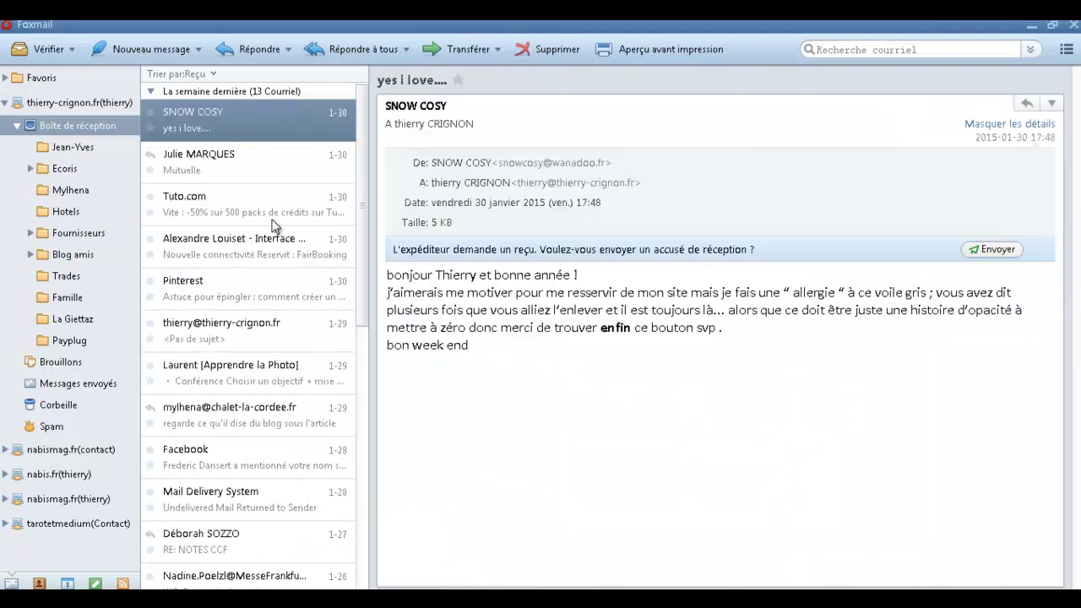
pyautogui.click(267, 163)
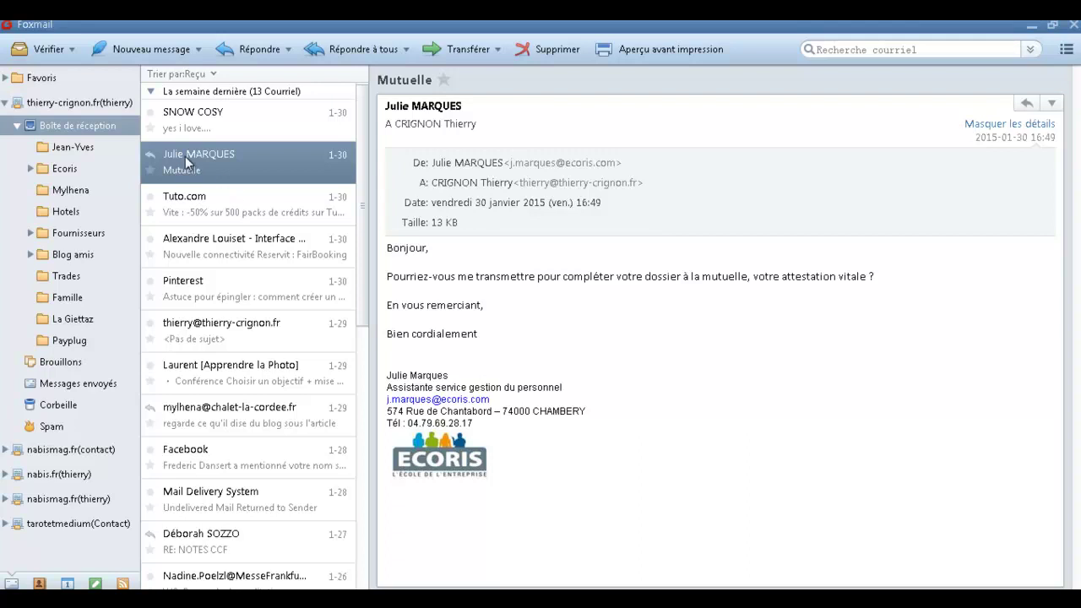
pyautogui.moveTo(105, 213); pyautogui.dragTo(104, 173)
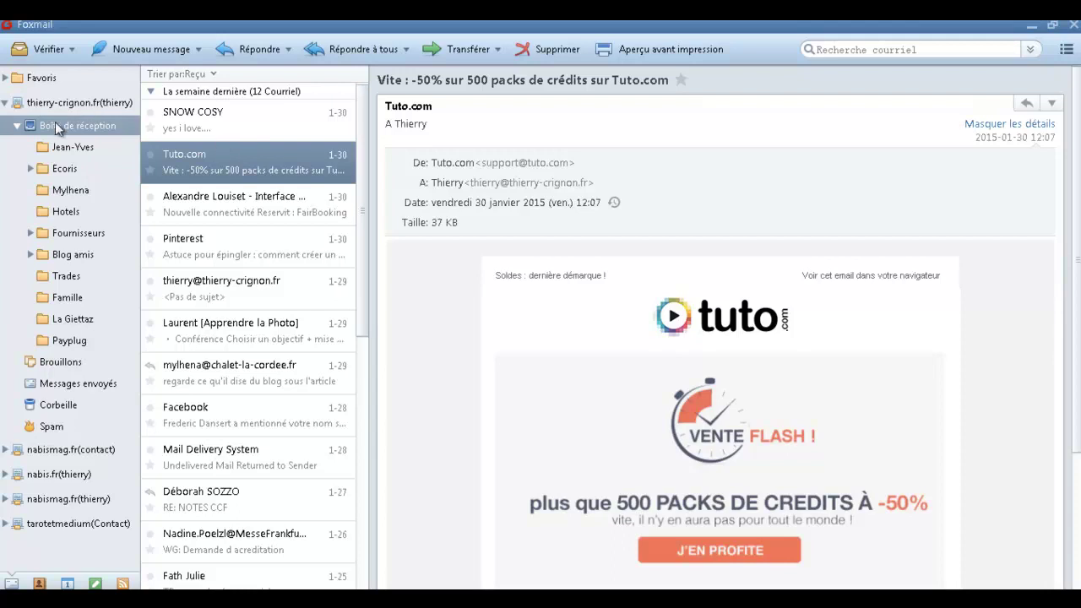
# Create a new inbox subfolder named after the Apprendre la Photo sender.
pyautogui.rightClick(49, 127)
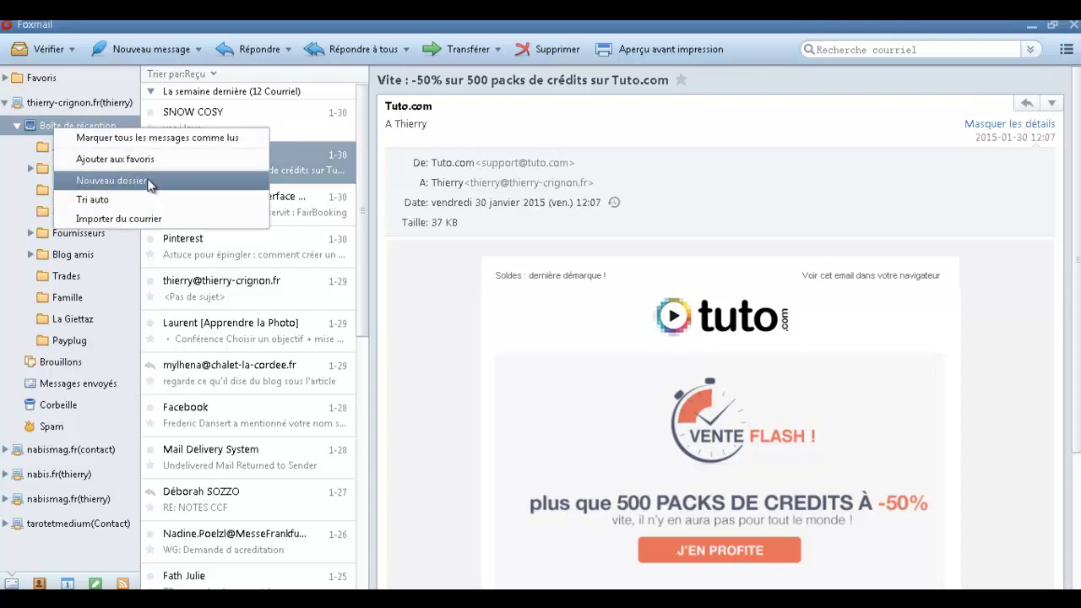
pyautogui.click(48, 125)
pyautogui.rightClick(41, 123)
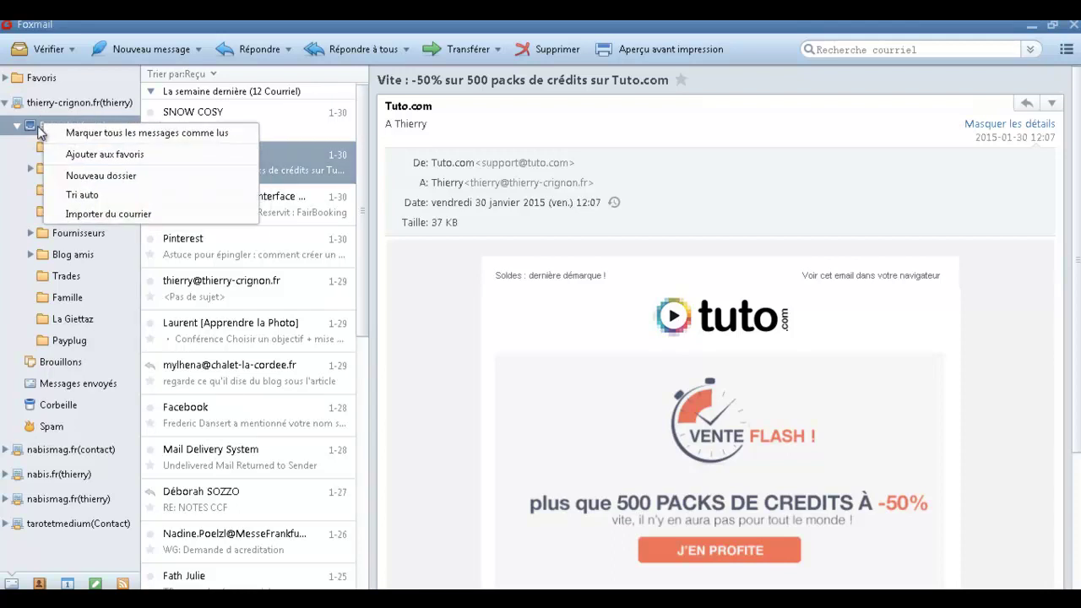
pyautogui.click(97, 173)
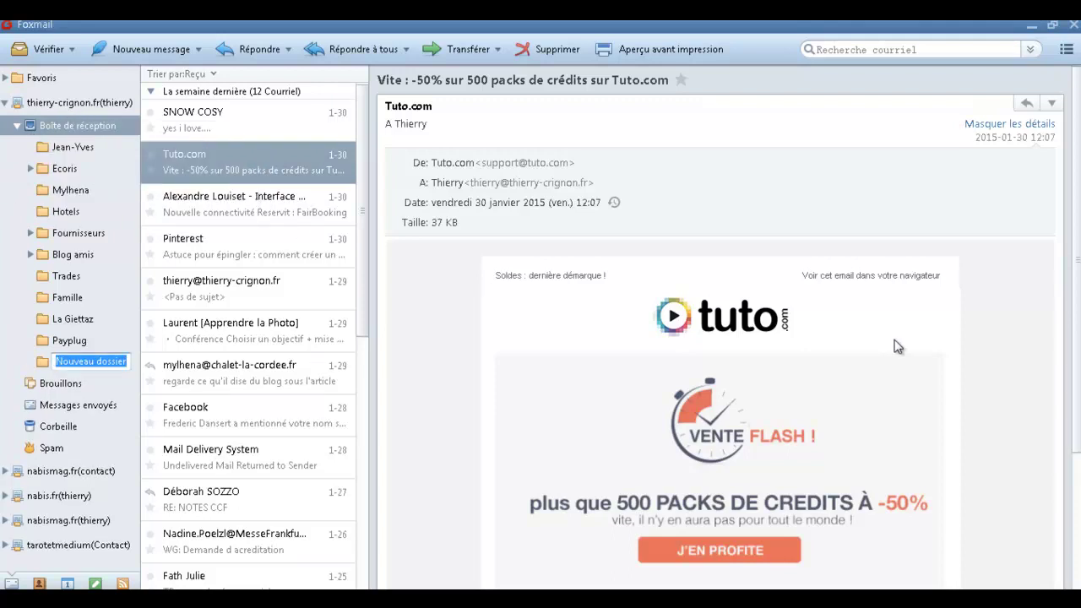
pyautogui.write('Laurent')
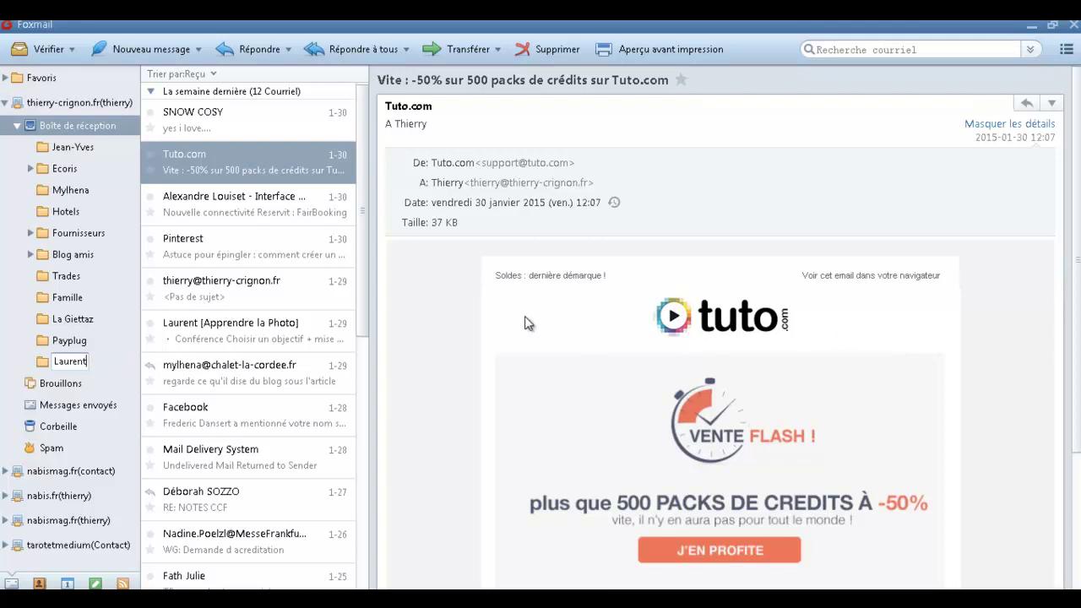
pyautogui.click(10, 318)
# Move the Apprendre la Photo lens-conference email into the new folder and check it.
pyautogui.click(71, 364)
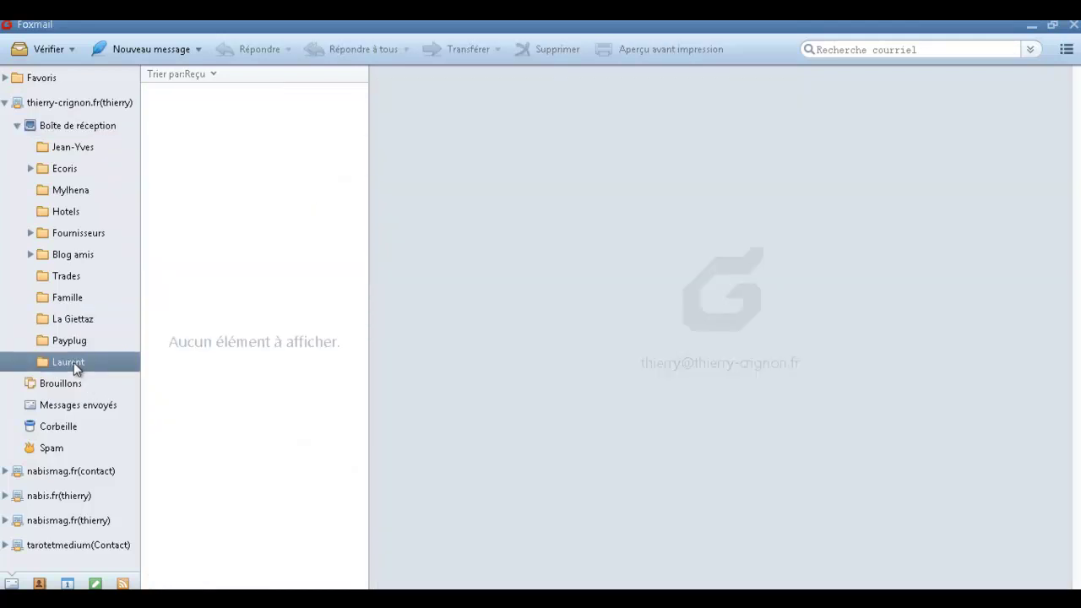
pyautogui.click(95, 127)
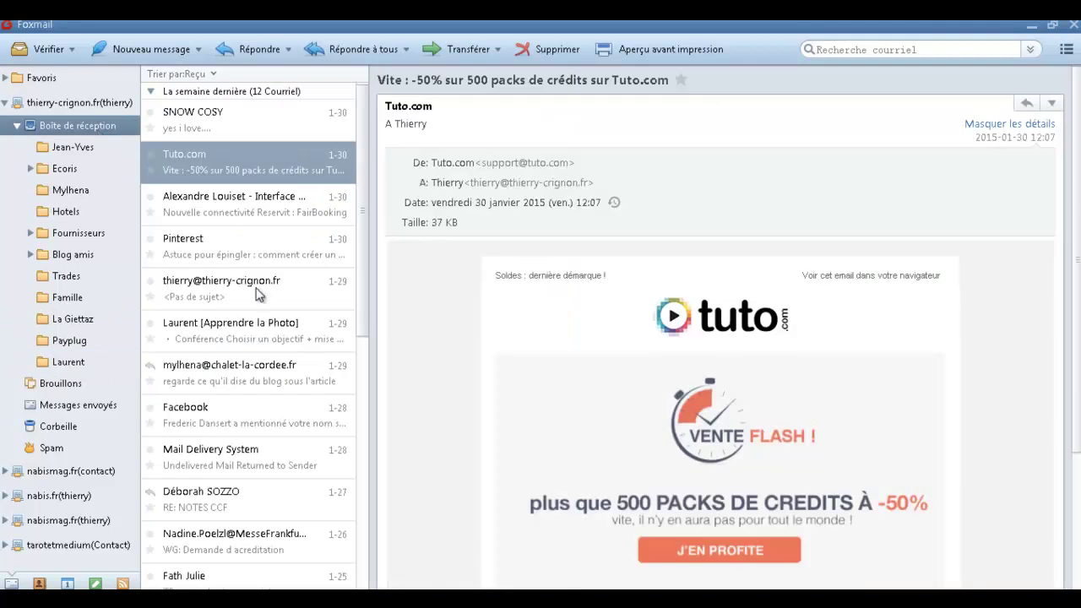
pyautogui.click(235, 338)
pyautogui.moveTo(234, 326); pyautogui.dragTo(39, 362)
pyautogui.click(74, 366)
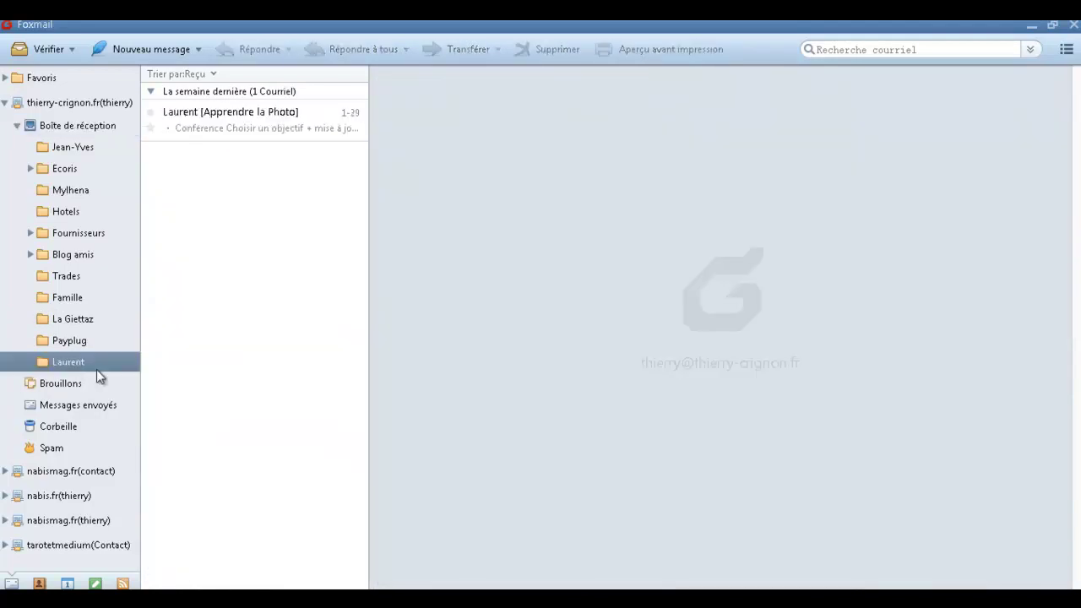
# Move the new sender folder under Blog amis and collapse Blog amis.
pyautogui.click(31, 256)
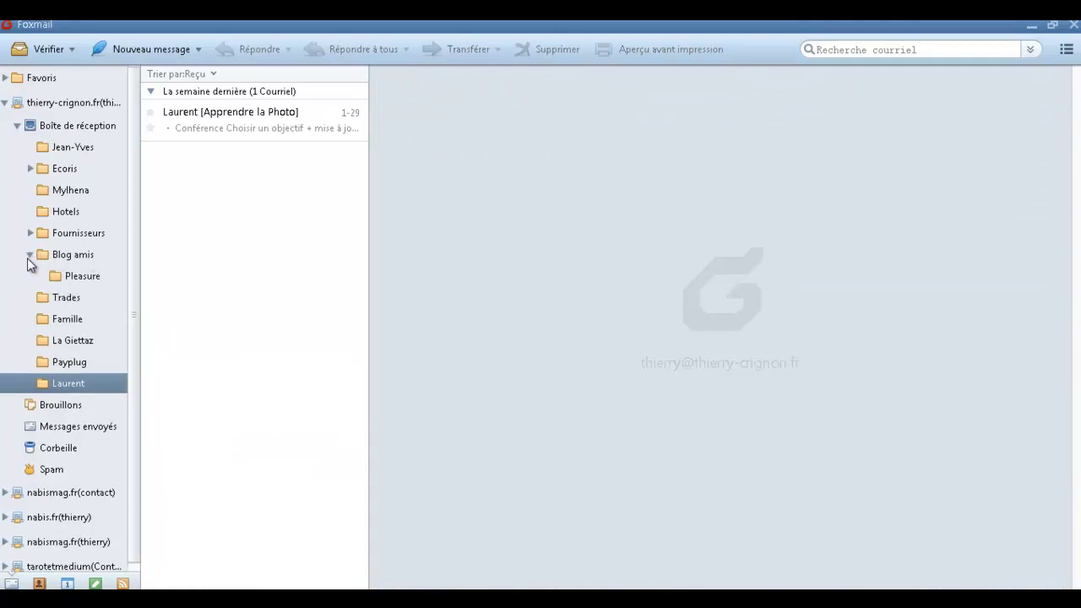
pyautogui.moveTo(56, 385); pyautogui.dragTo(80, 266)
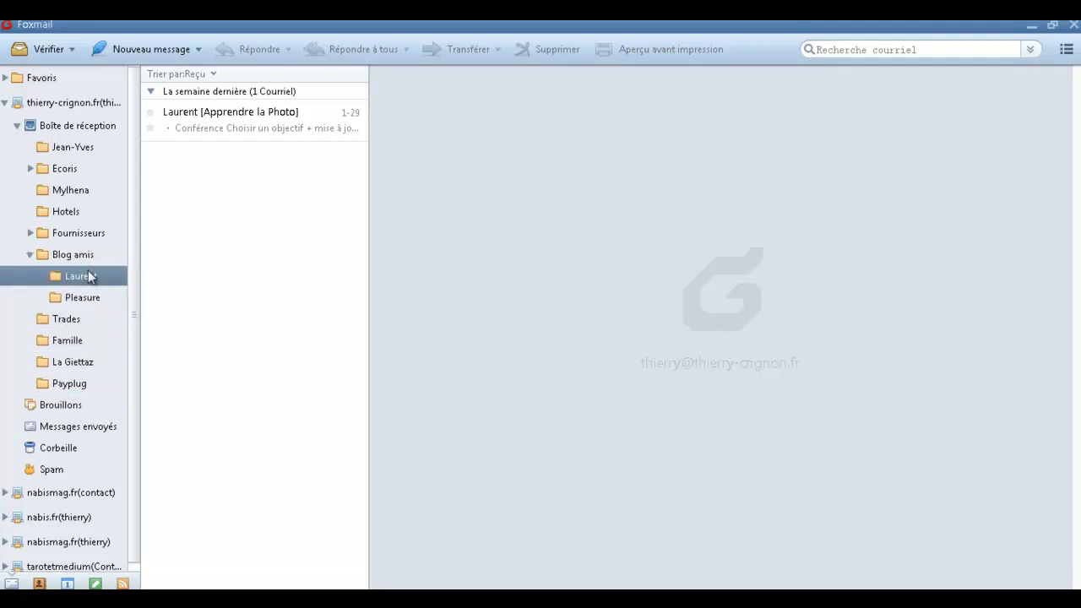
pyautogui.click(31, 255)
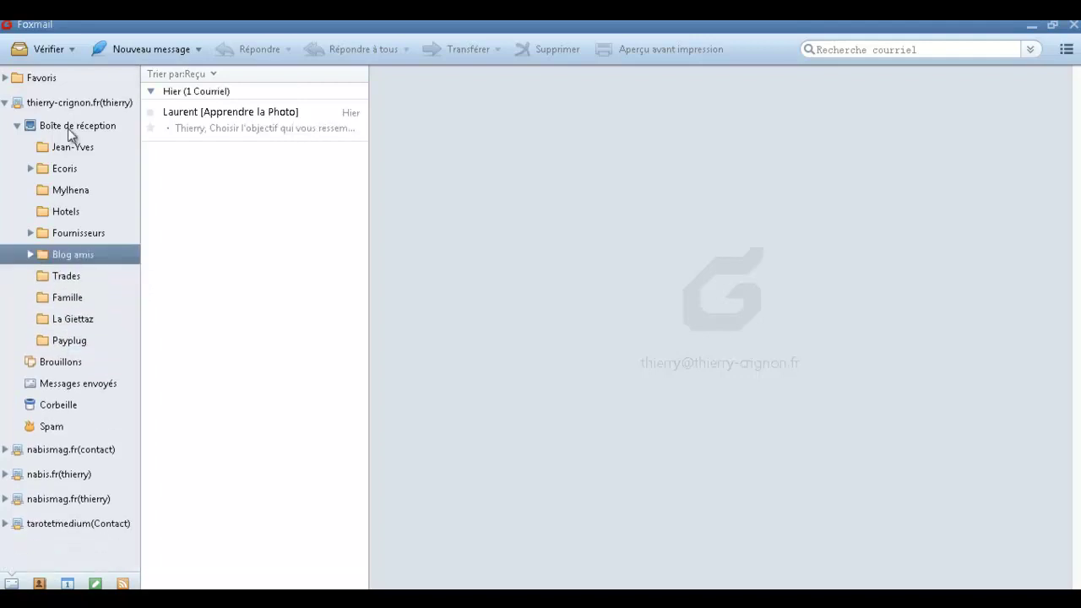
# Collapse the inbox and account tree, reopen Favoris' unread messages, and start a new message.
pyautogui.click(17, 125)
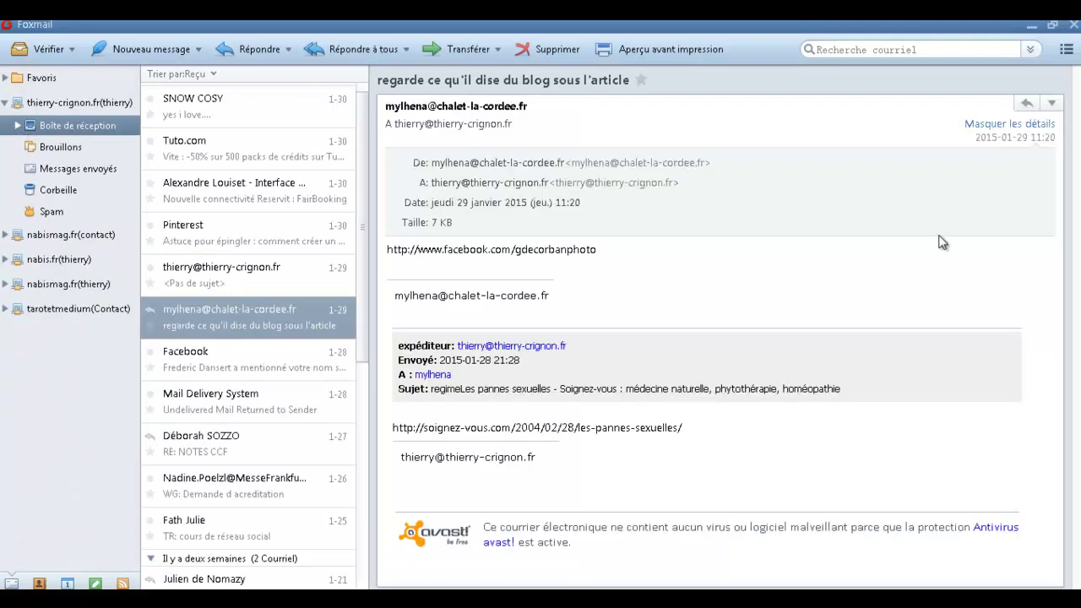
pyautogui.click(6, 103)
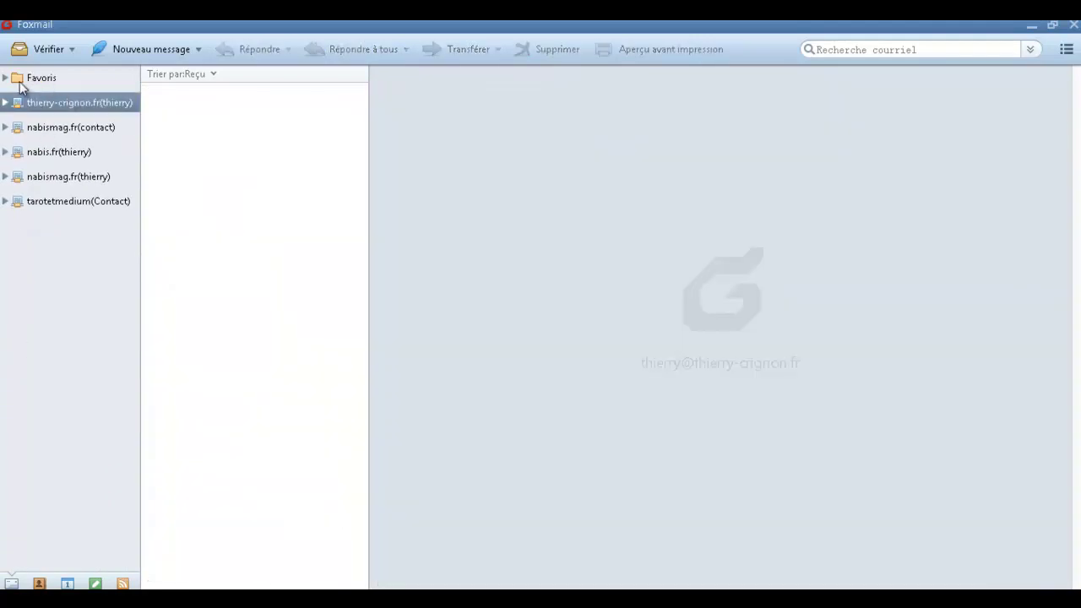
pyautogui.doubleClick(39, 80)
pyautogui.click(53, 103)
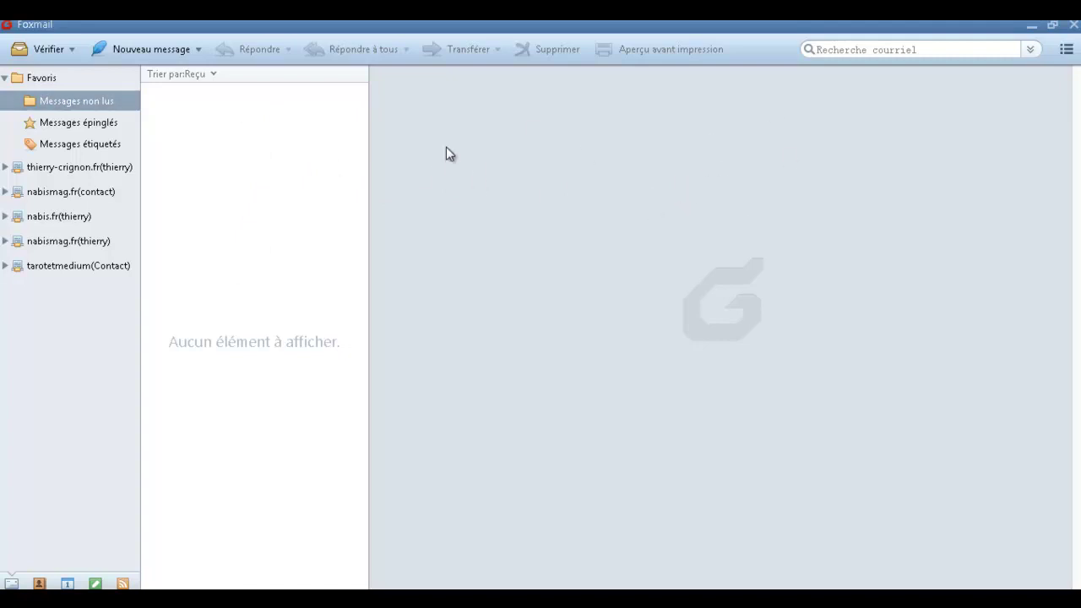
pyautogui.click(141, 51)
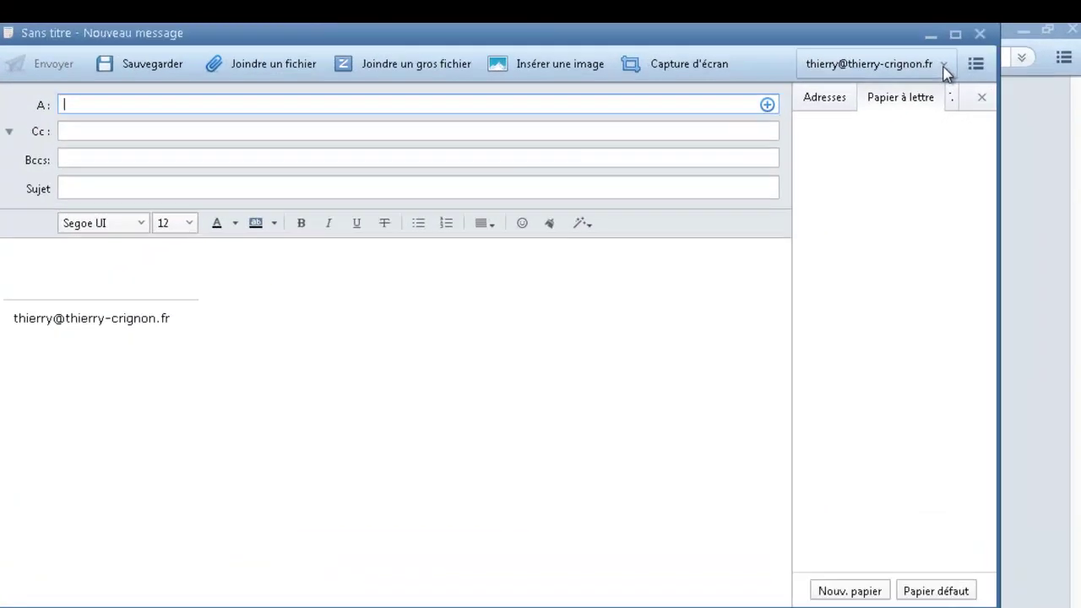
pyautogui.click(961, 55)
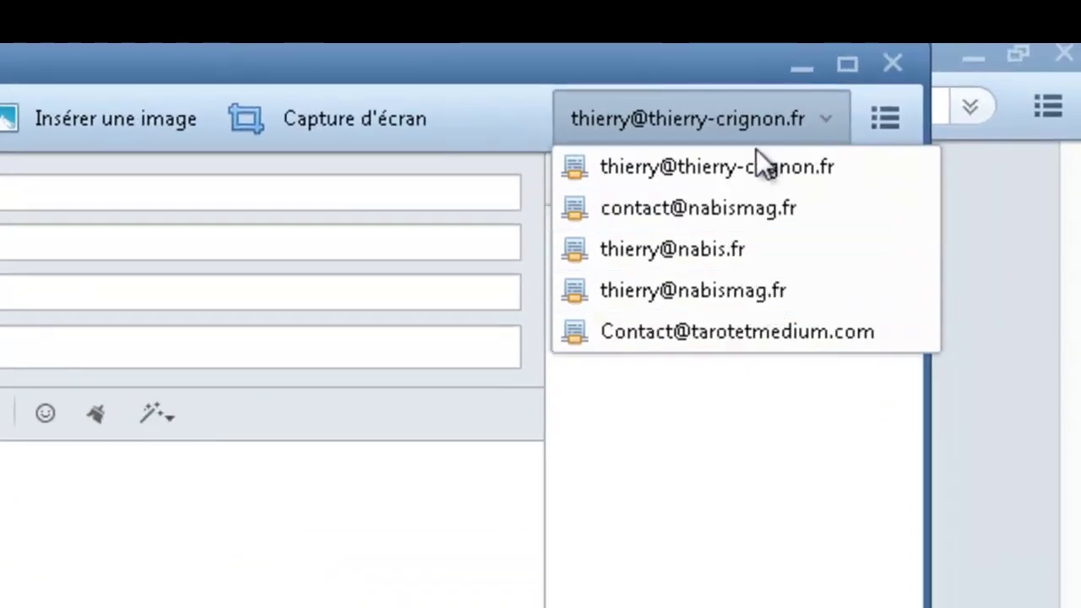
pyautogui.click(892, 63)
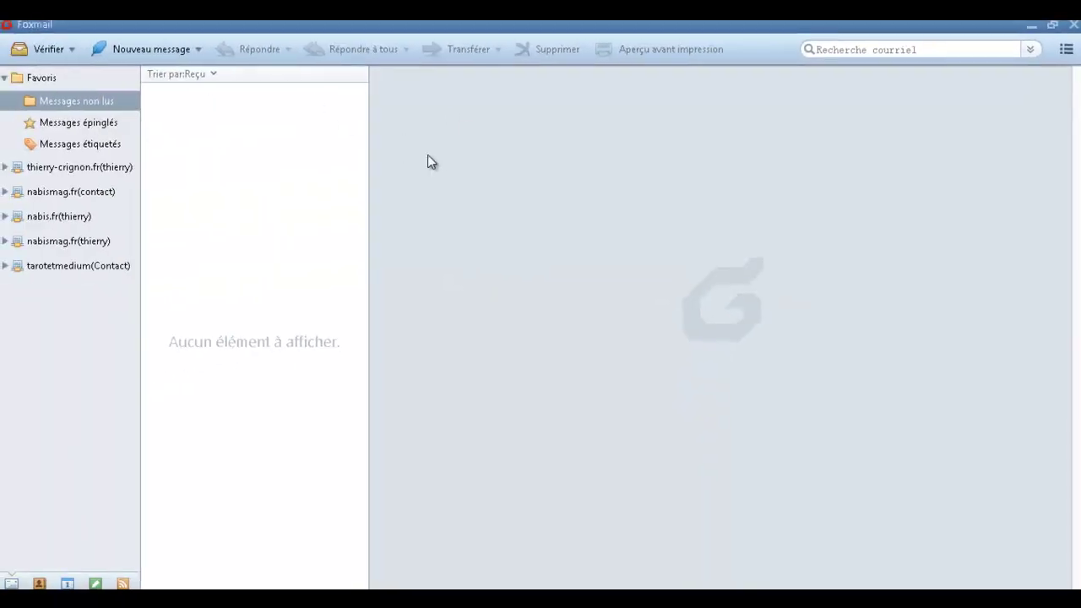
pyautogui.click(26, 218)
# In the nabis.fr inbox, delete the ESI and Gentside emails and reply to Groupama's car-quote email.
pyautogui.click(6, 219)
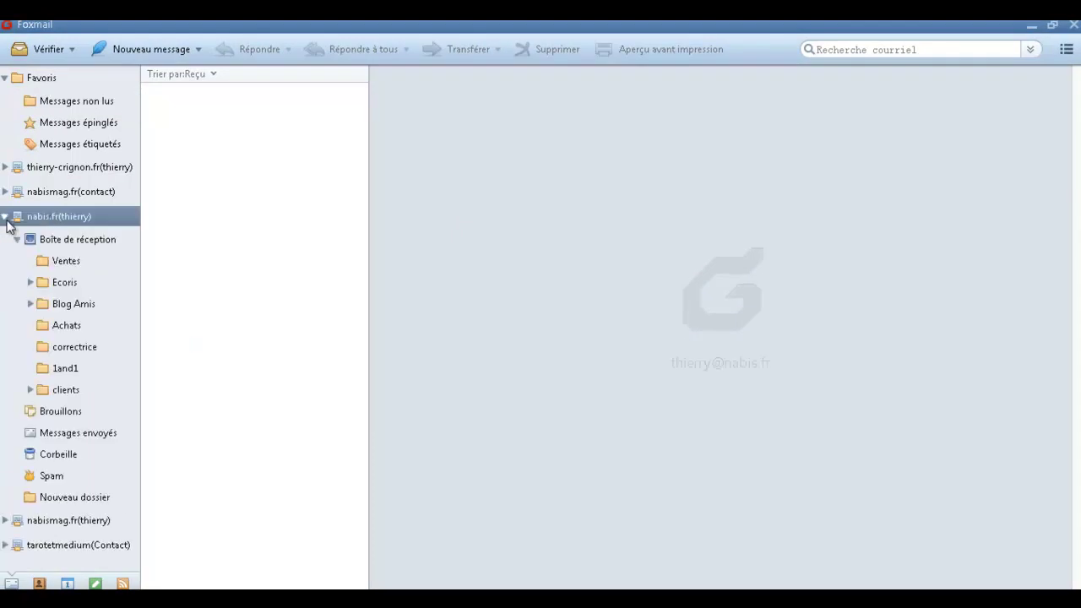
pyautogui.click(76, 240)
pyautogui.click(268, 132)
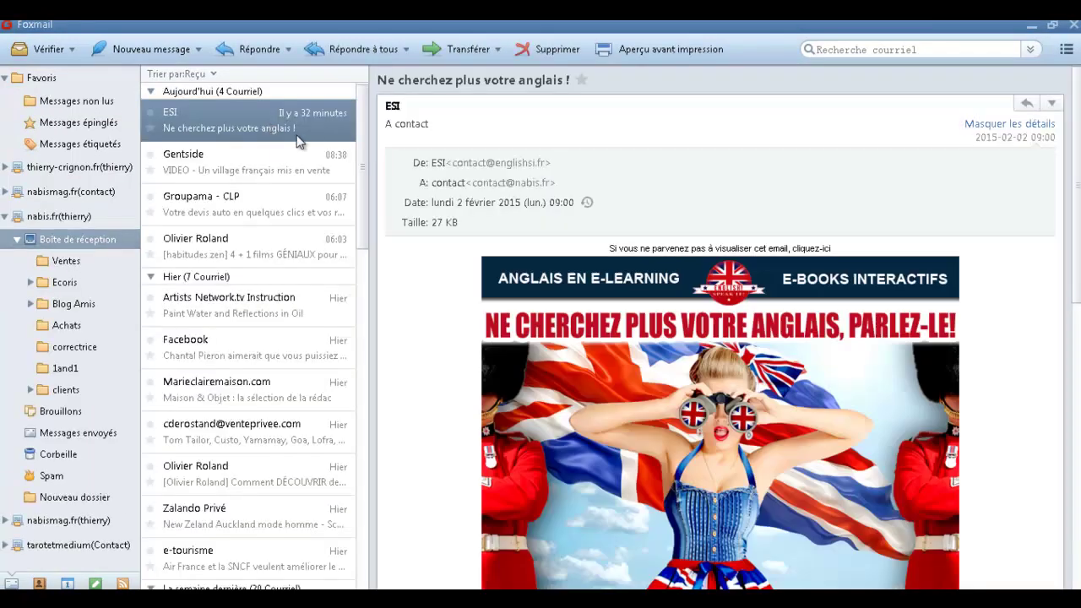
pyautogui.click(559, 51)
pyautogui.click(559, 51)
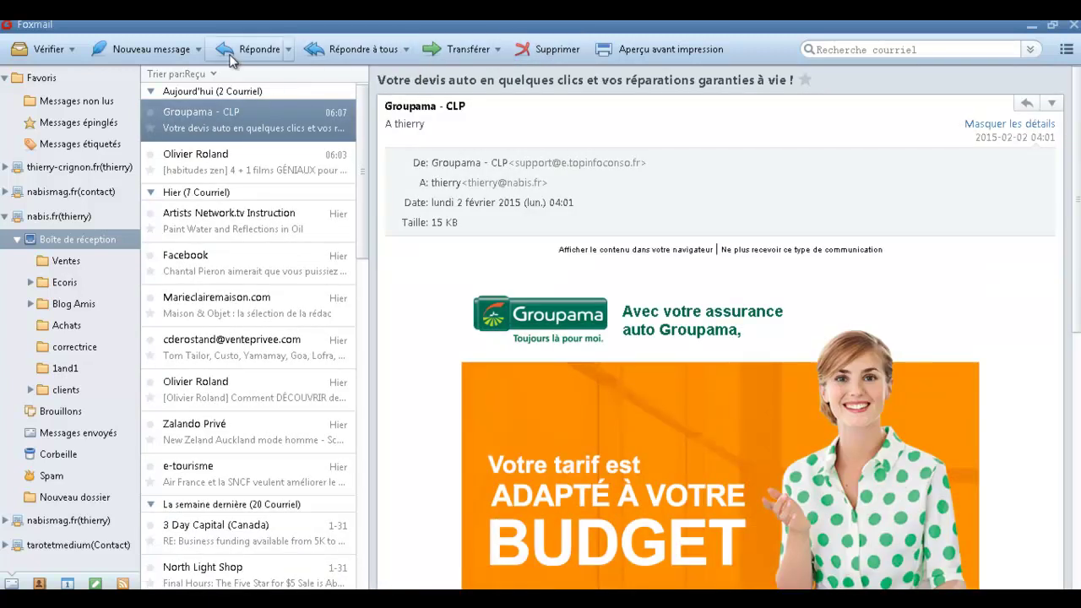
pyautogui.click(258, 55)
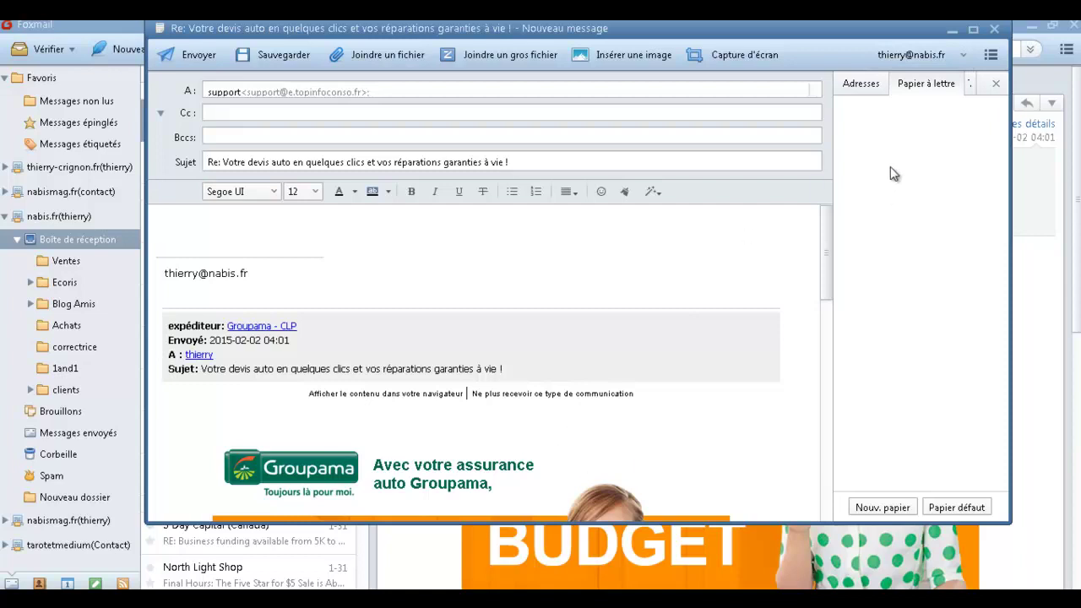
# Preview the first listed sender account's signature, then switch the sender back to nabis.fr.
pyautogui.click(968, 52)
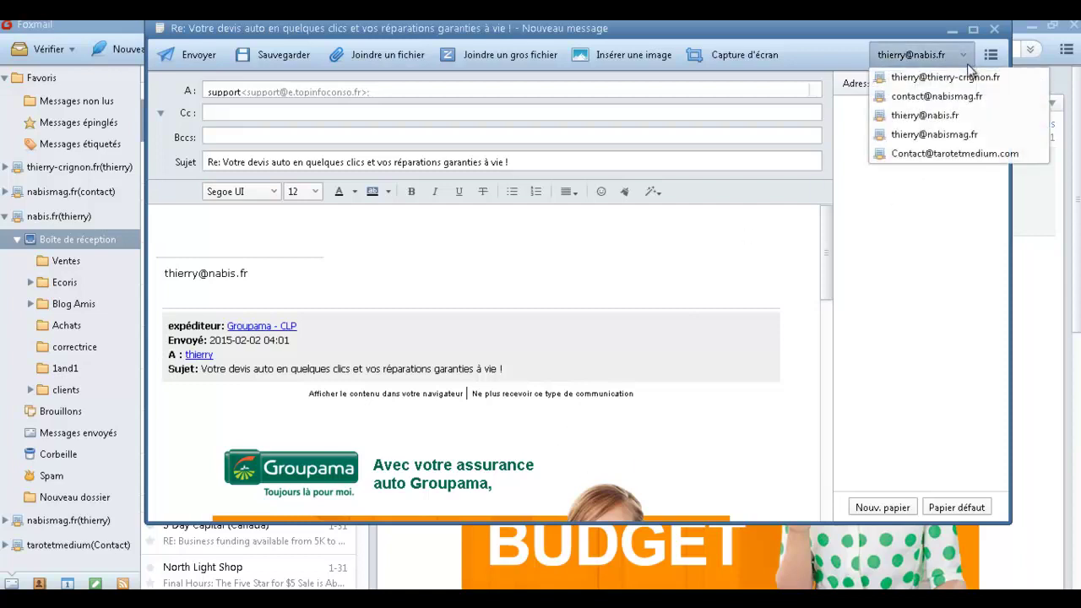
pyautogui.click(968, 78)
pyautogui.click(965, 55)
pyautogui.click(936, 116)
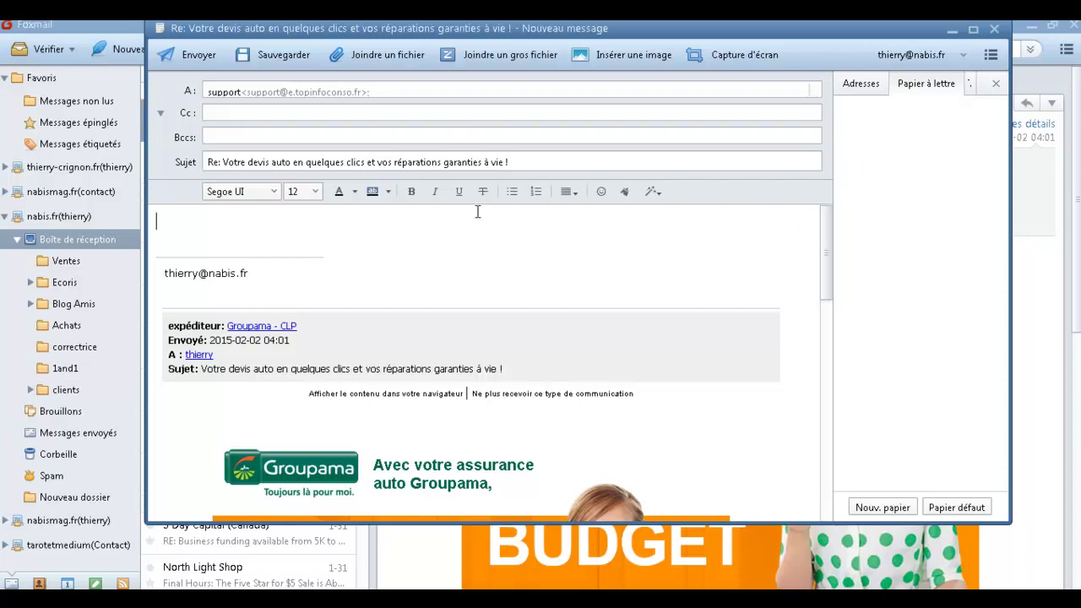
# Pick nabismag.fr as sender to see its logo signature, then close the reply draft.
pyautogui.click(967, 55)
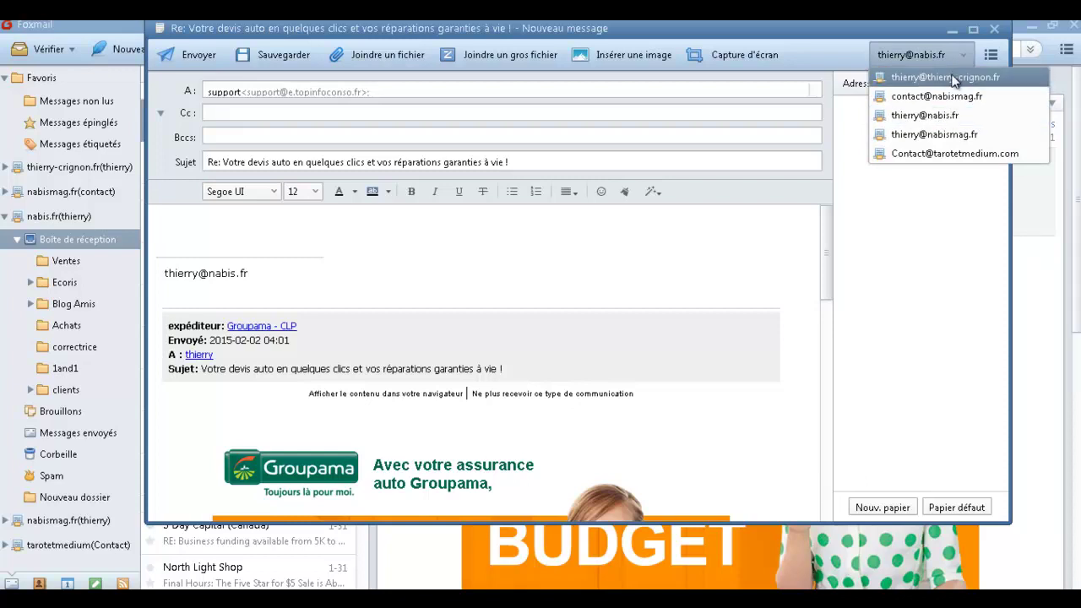
pyautogui.click(956, 77)
pyautogui.click(967, 64)
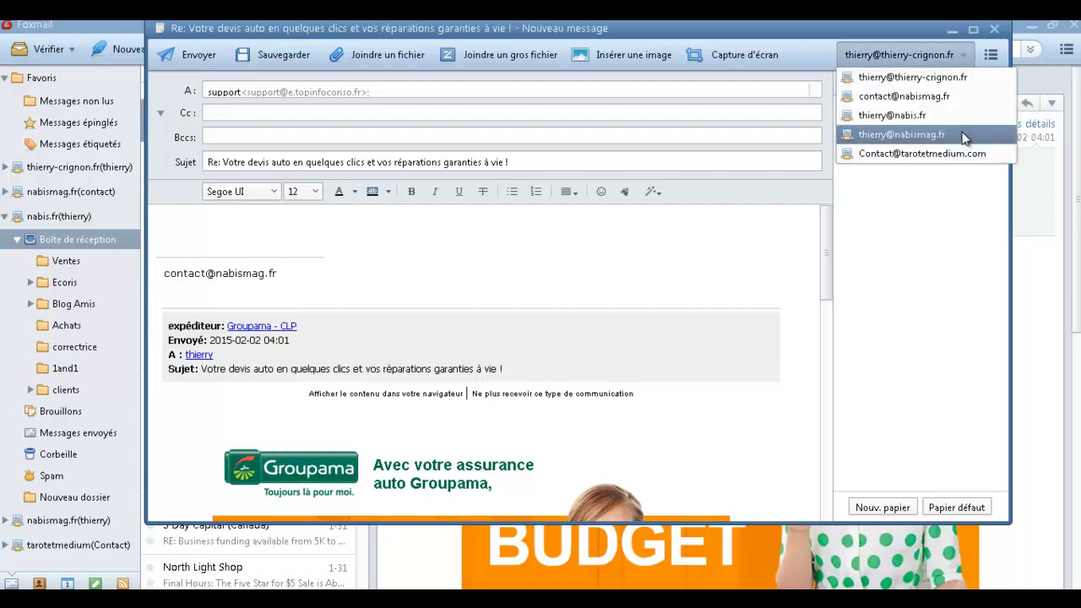
pyautogui.click(956, 143)
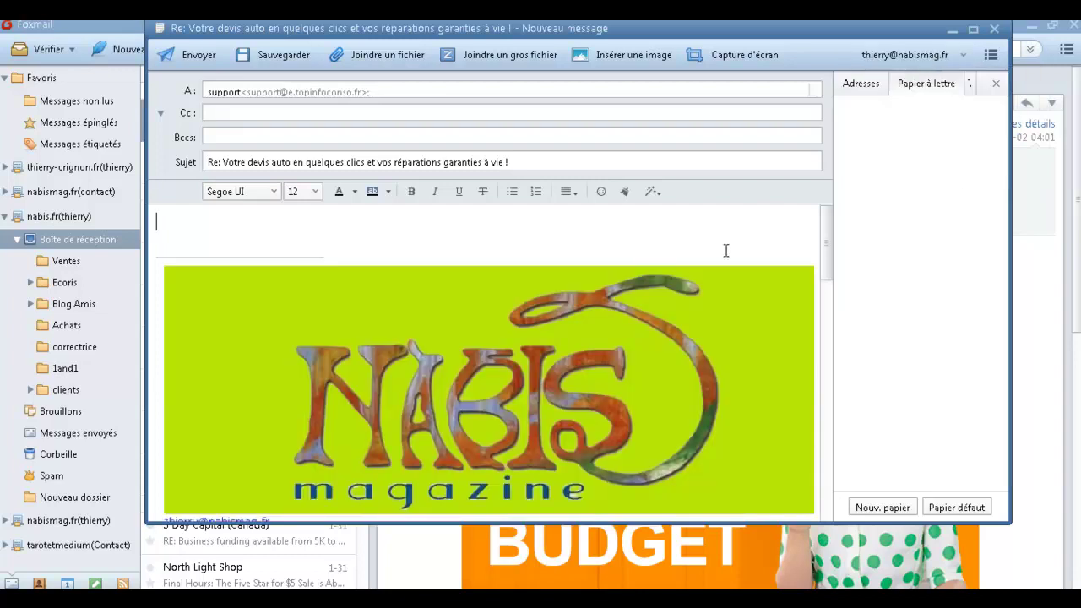
pyautogui.scroll(-2, 577, 329)
pyautogui.click(1000, 27)
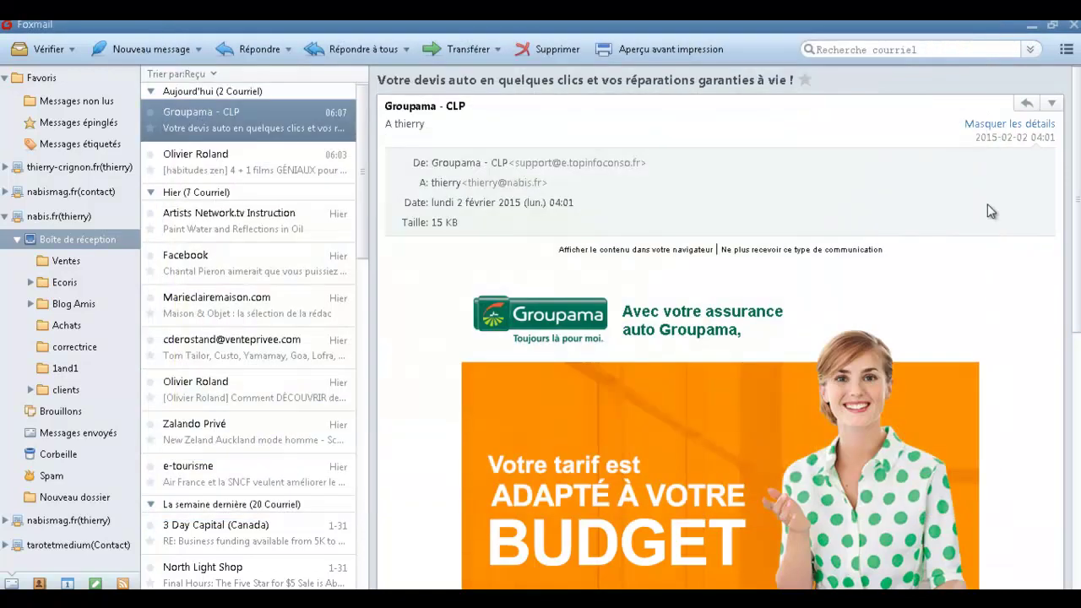
# Scroll the Groupama email to its footer and start a reply to it.
pyautogui.scroll(-6, 575, 271)
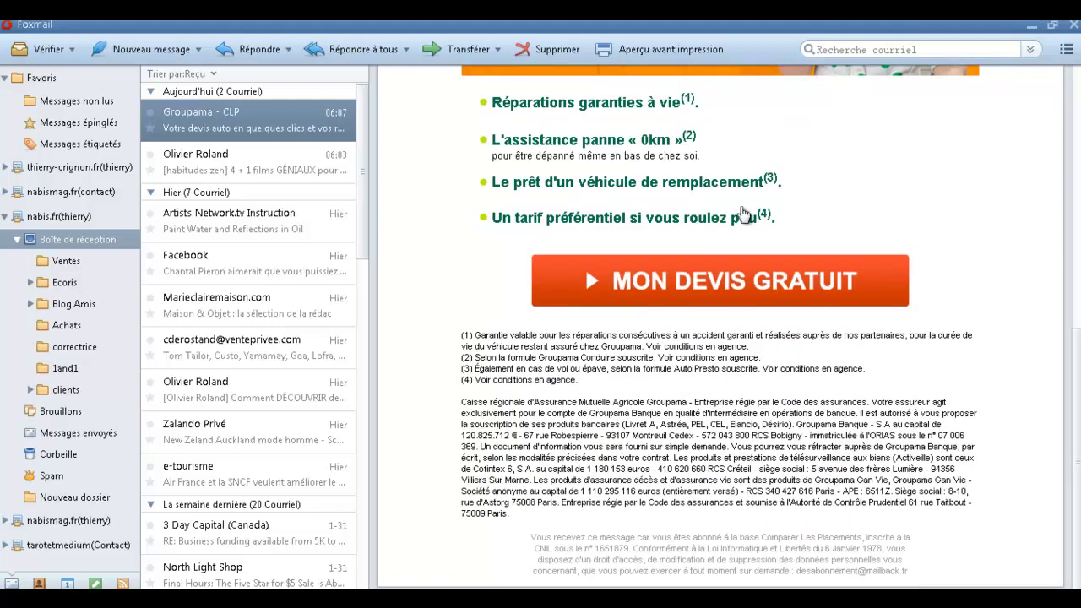
pyautogui.click(230, 50)
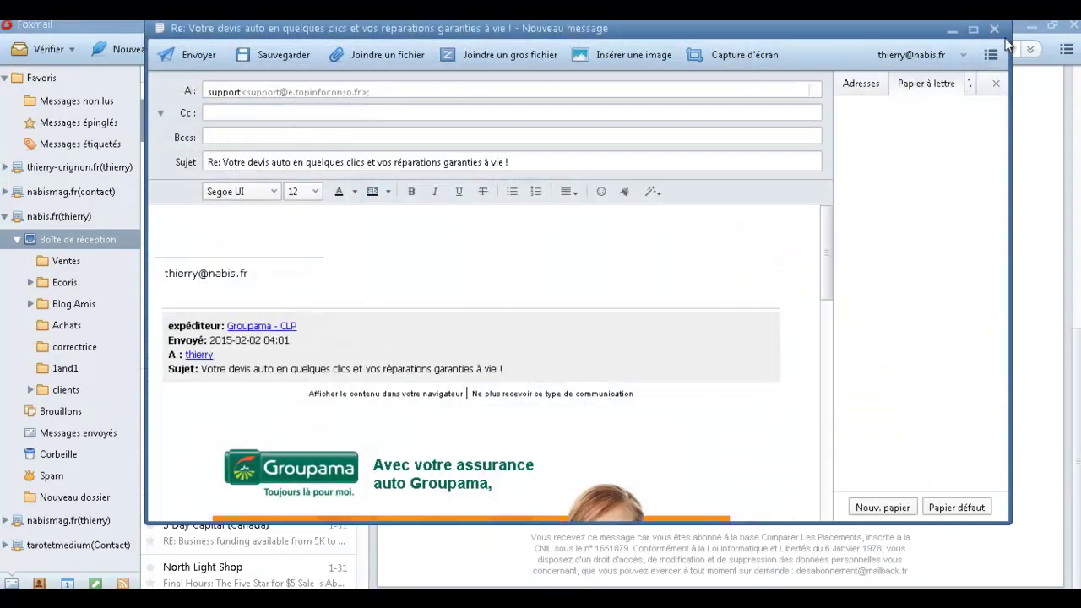
pyautogui.scroll(-15, 628, 305)
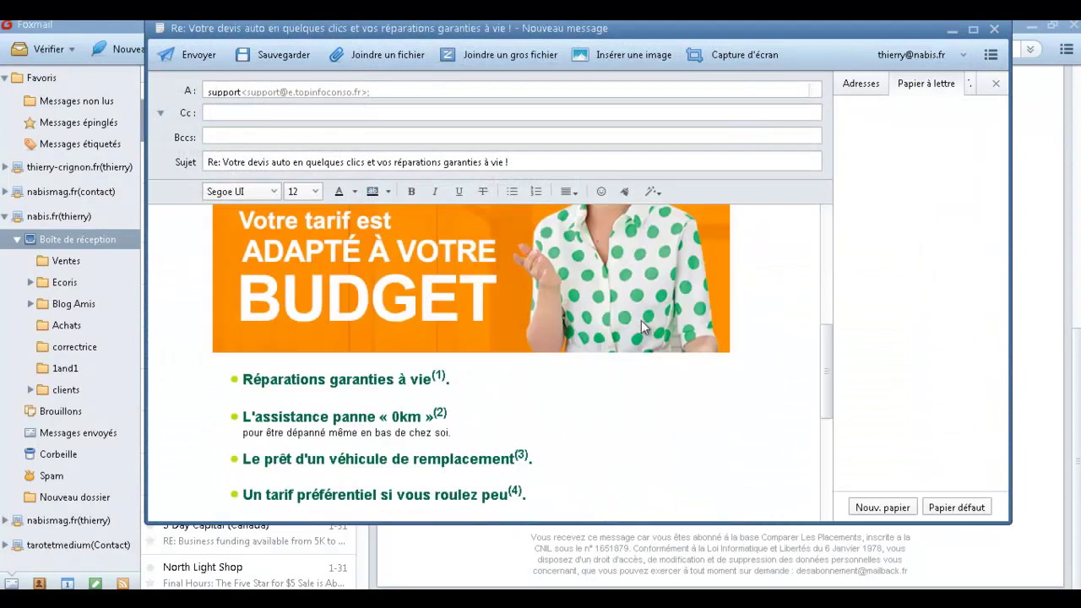
# Copy the footer's unsubscribe address into the Cc field and send the reply.
pyautogui.moveTo(661, 506); pyautogui.dragTo(553, 509)
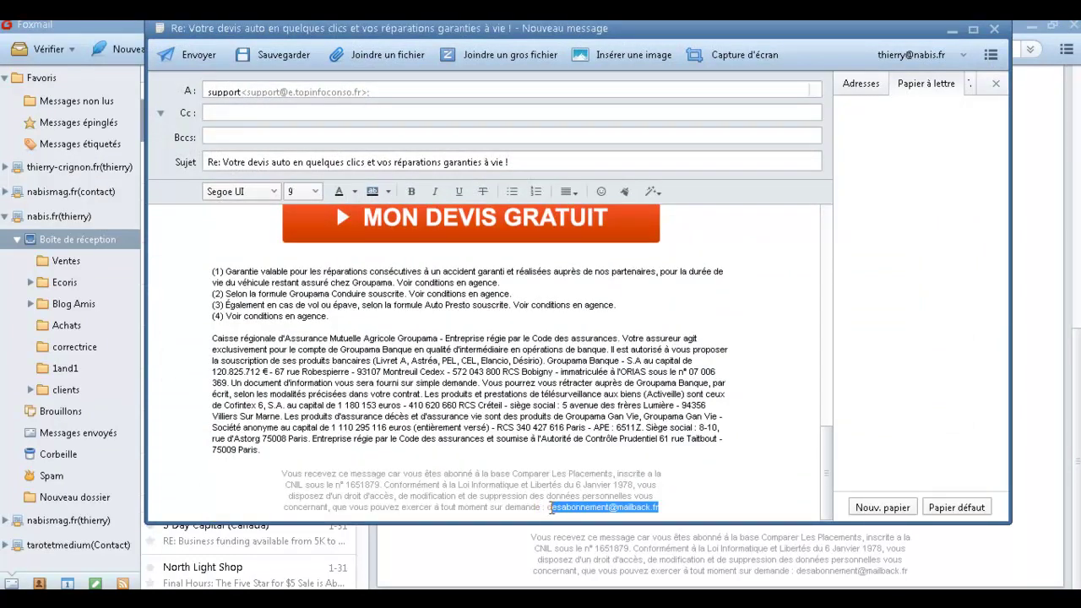
pyautogui.rightClick(574, 508)
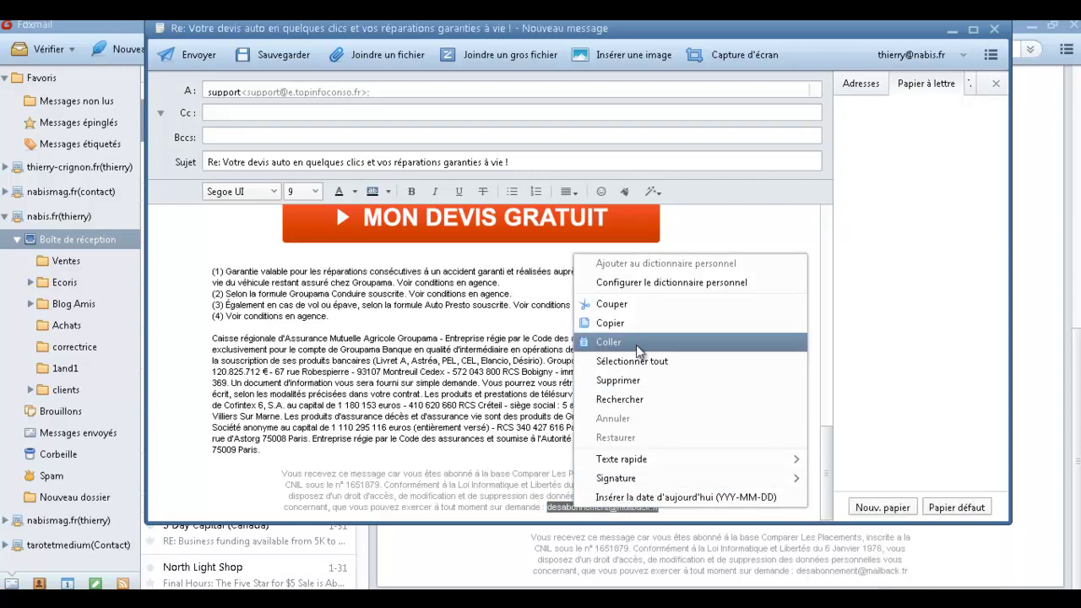
pyautogui.click(633, 329)
pyautogui.click(262, 113)
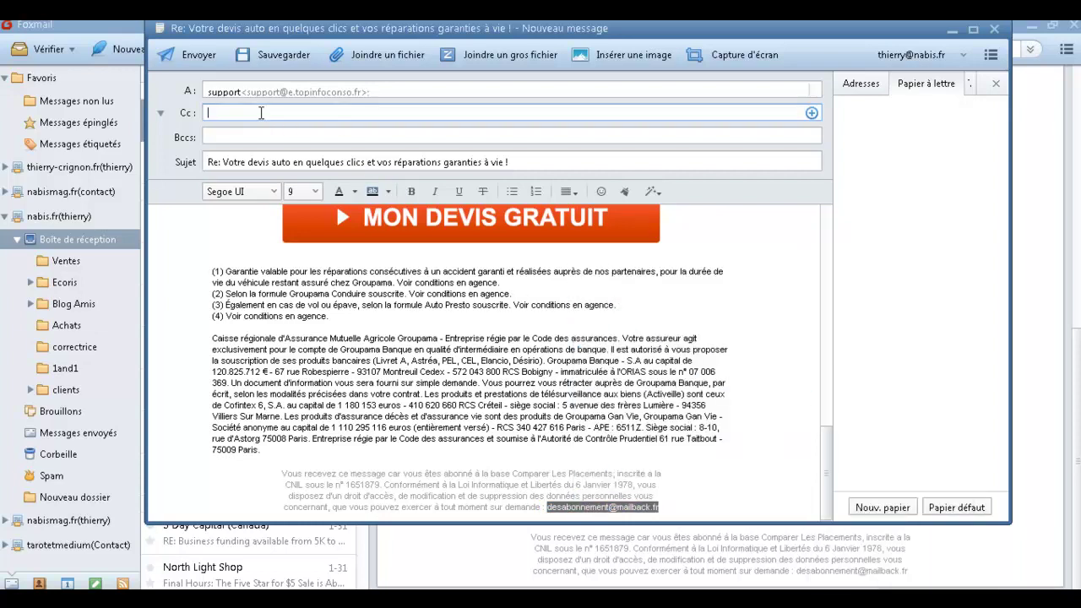
pyautogui.hotkey('ctrl', 'v')
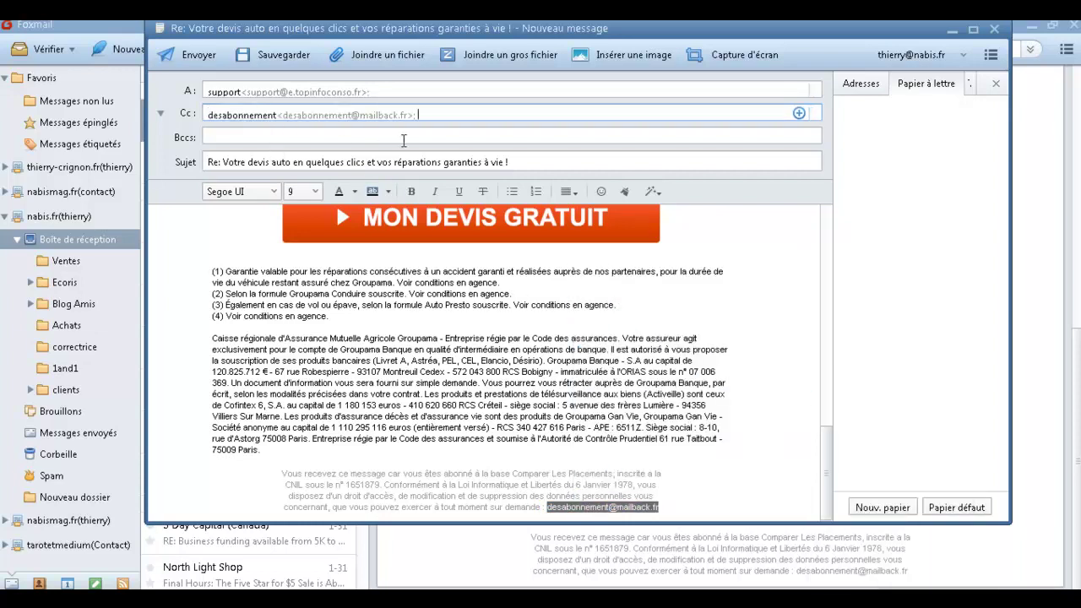
pyautogui.click(192, 54)
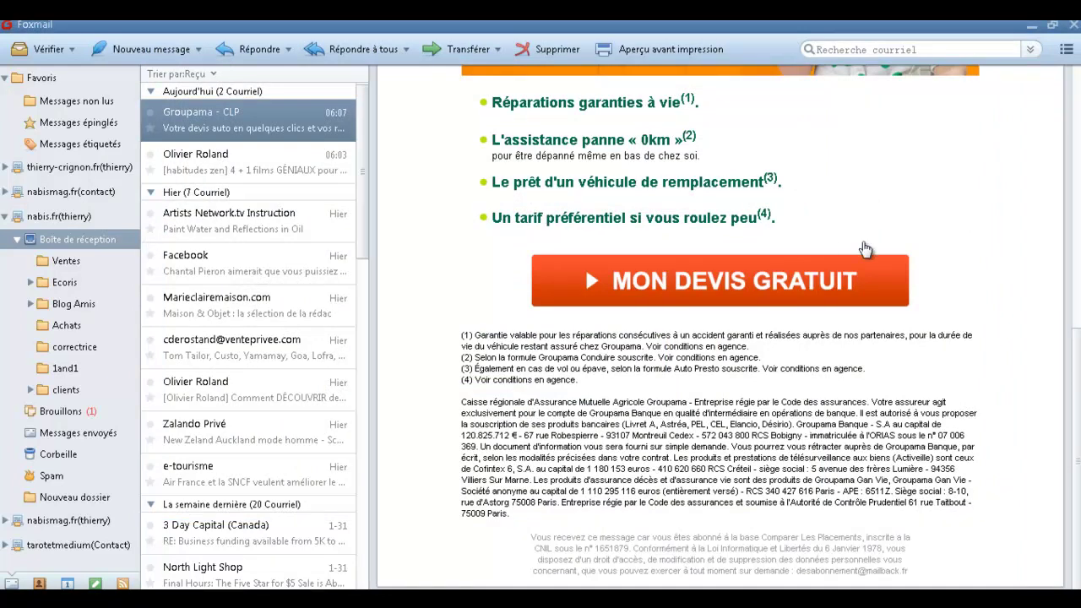
pyautogui.scroll(3, 901, 260)
pyautogui.scroll(3, 900, 259)
# Switch to the Favoris view, and open then close Configuration without changes.
pyautogui.click(1065, 49)
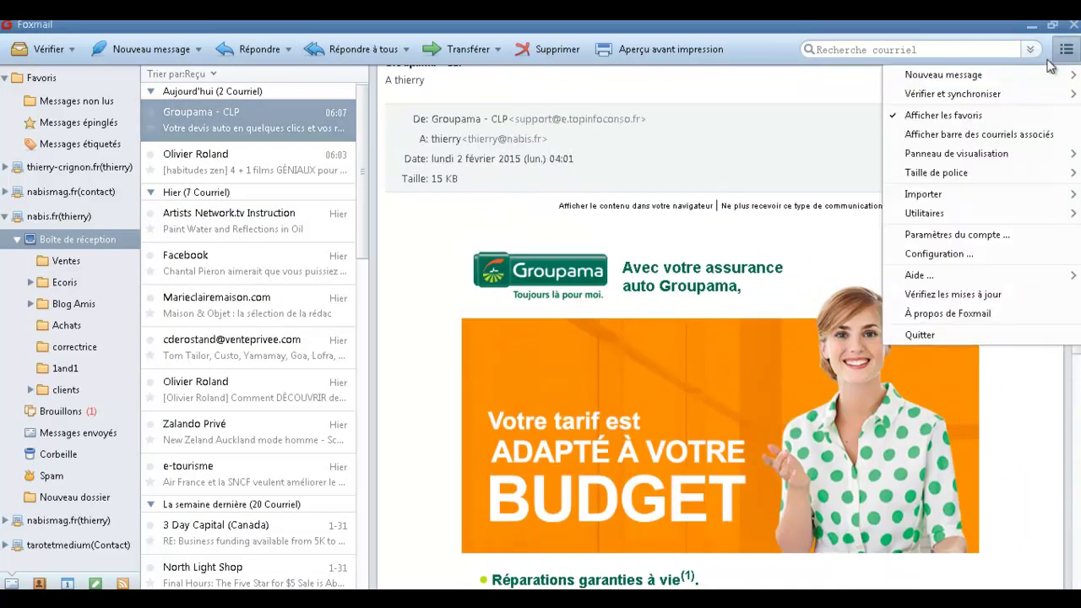
pyautogui.click(38, 78)
pyautogui.click(1066, 49)
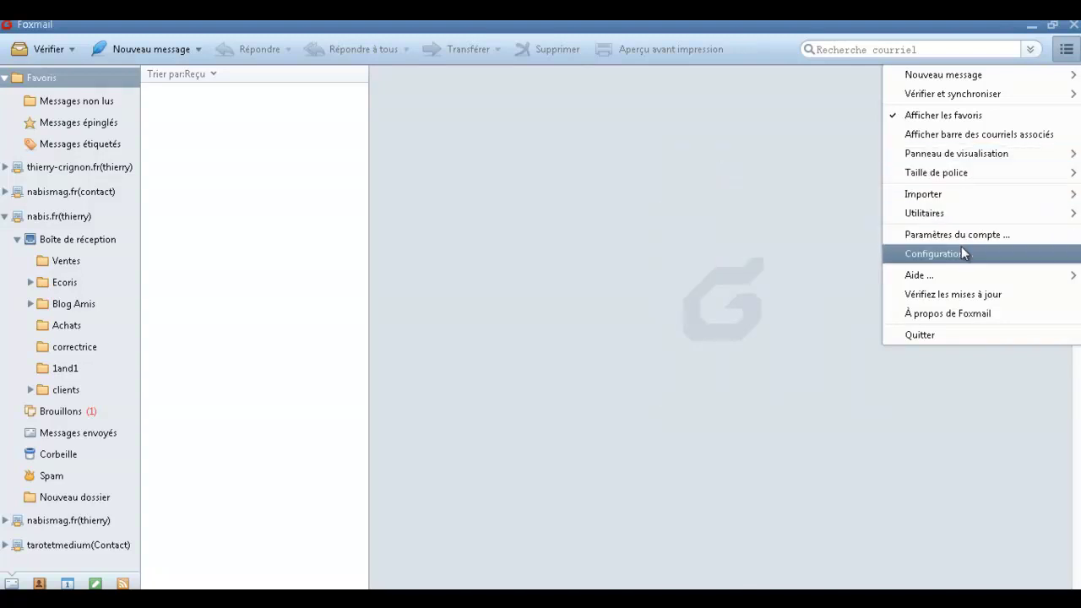
pyautogui.click(957, 235)
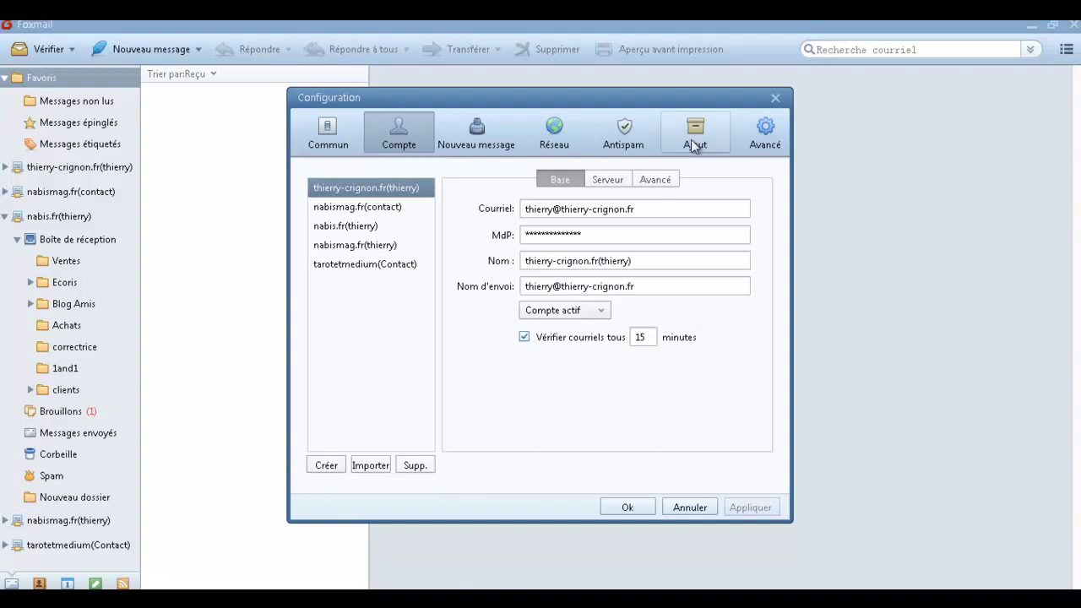
pyautogui.click(775, 99)
# Open and close the filter manager, then show the Utilitaires submenu in the main menu.
pyautogui.click(1068, 50)
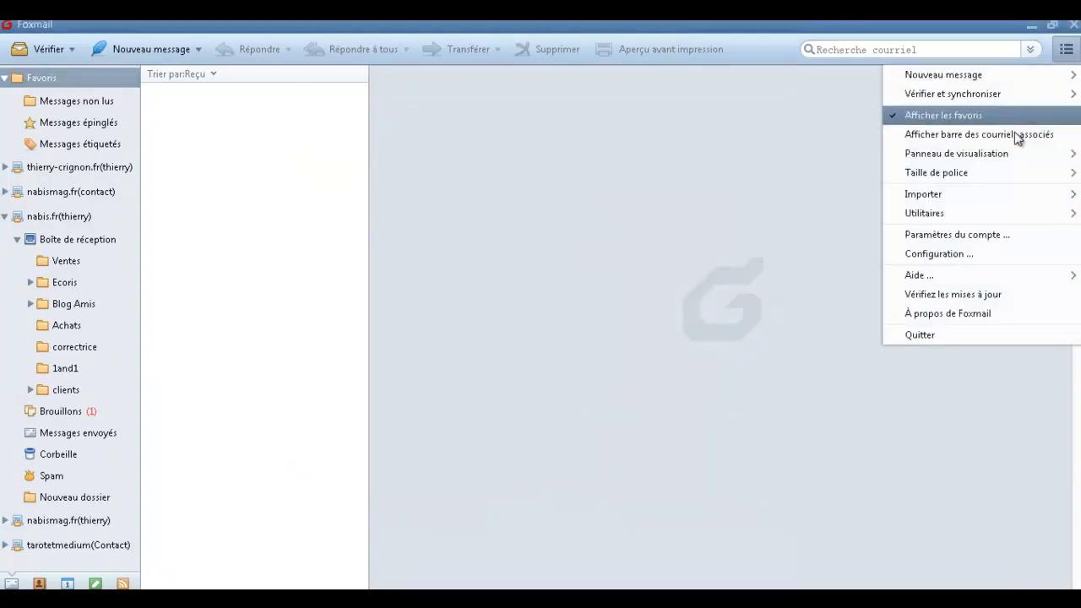
pyautogui.moveTo(992, 205)
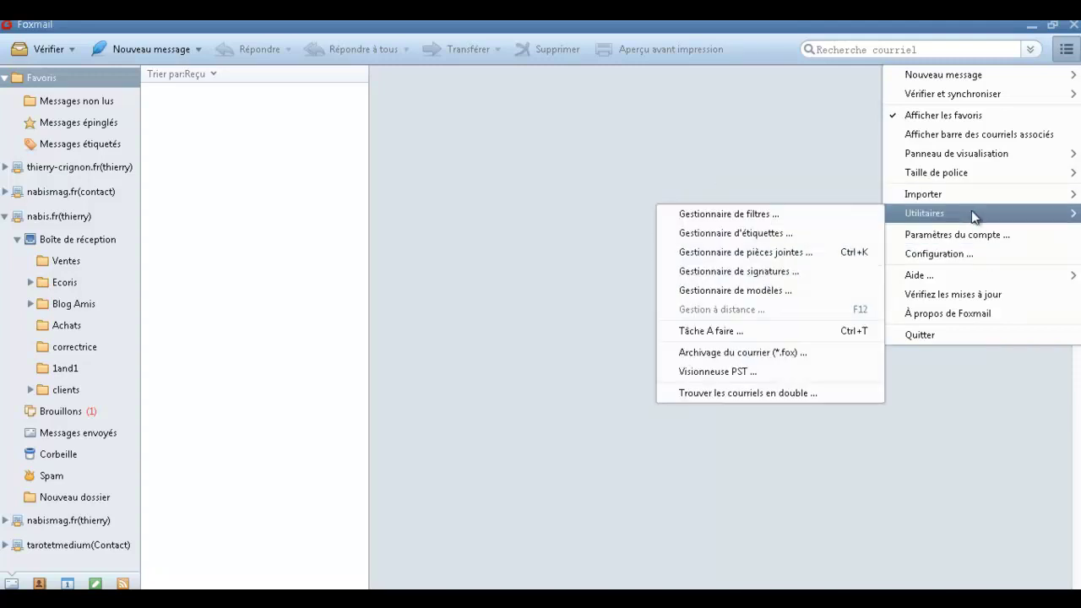
pyautogui.click(771, 216)
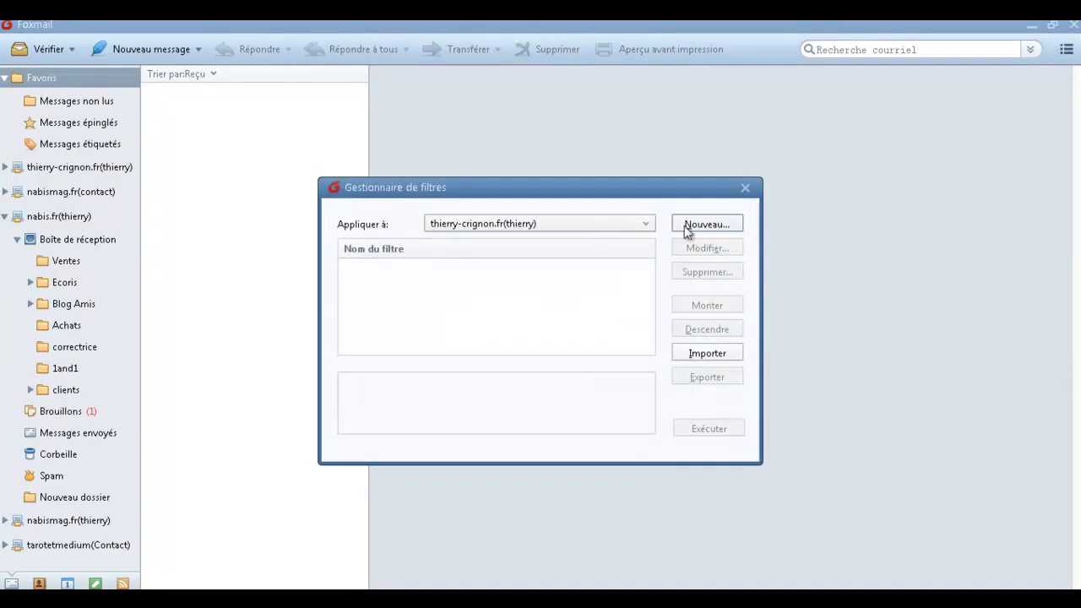
pyautogui.click(744, 187)
pyautogui.click(1067, 48)
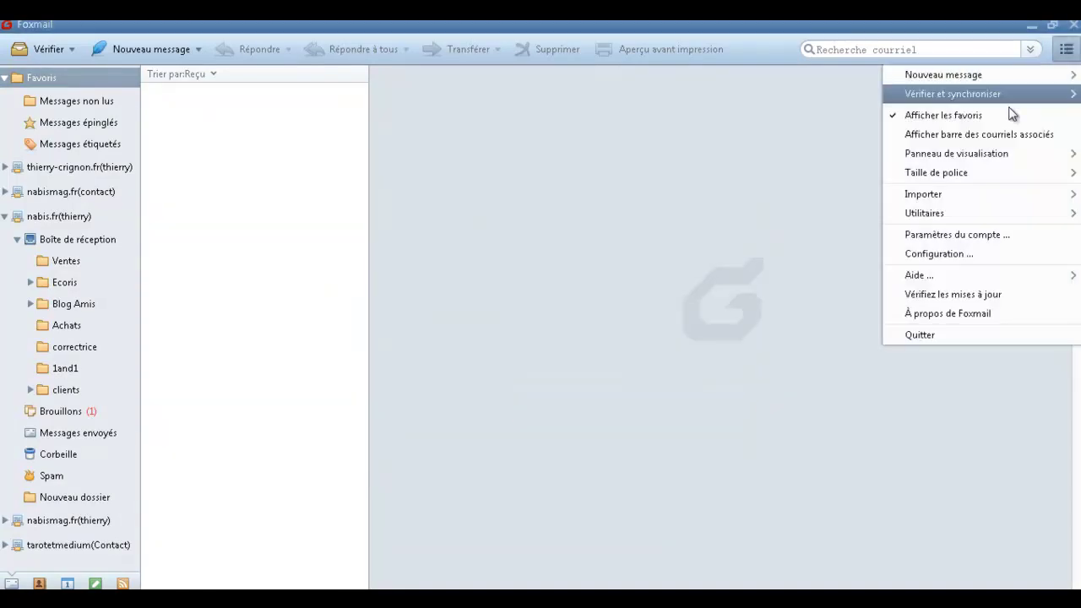
pyautogui.moveTo(969, 211)
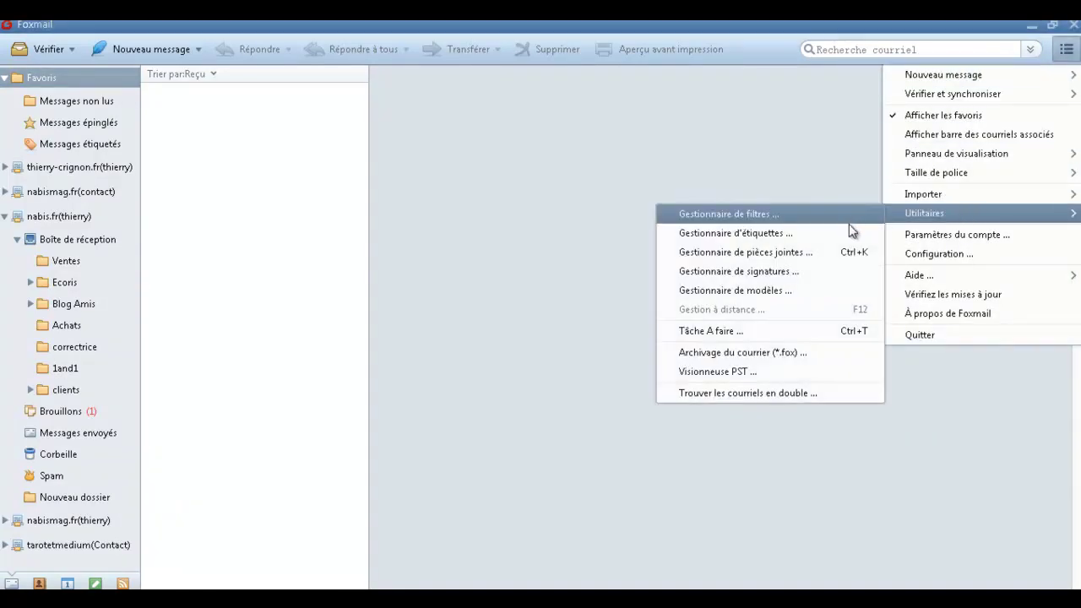
# In the signature manager, replace the old e-mail address with the full name and phone number.
pyautogui.click(832, 274)
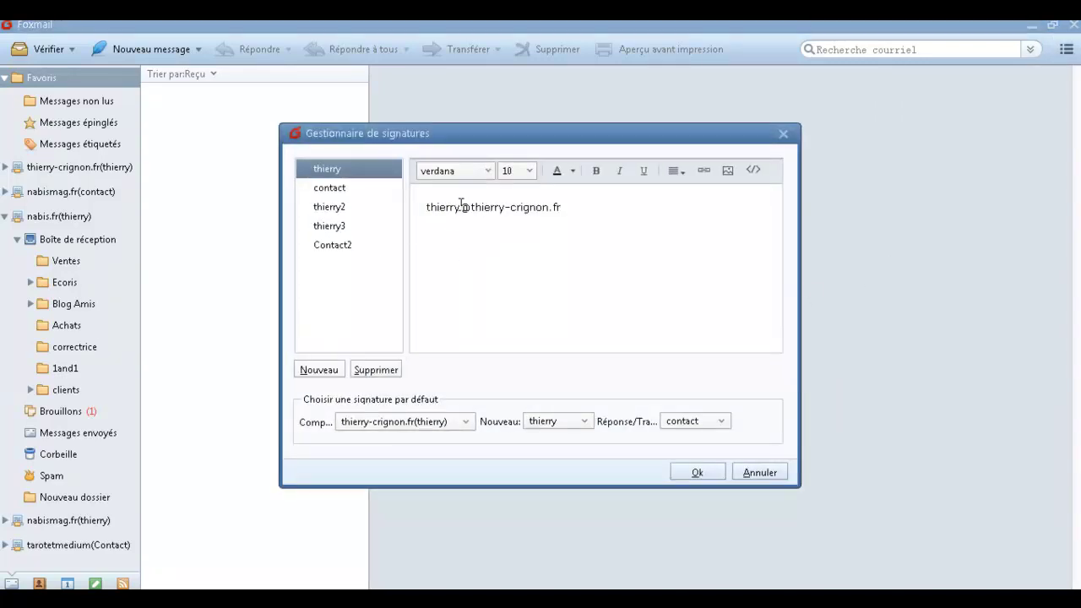
pyautogui.moveTo(572, 205); pyautogui.dragTo(402, 197)
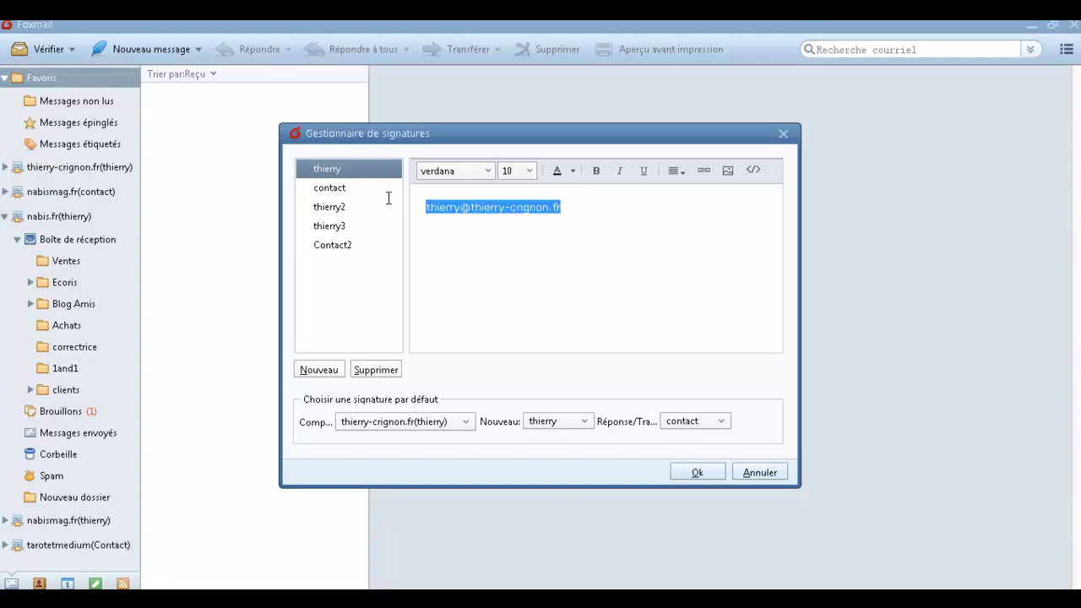
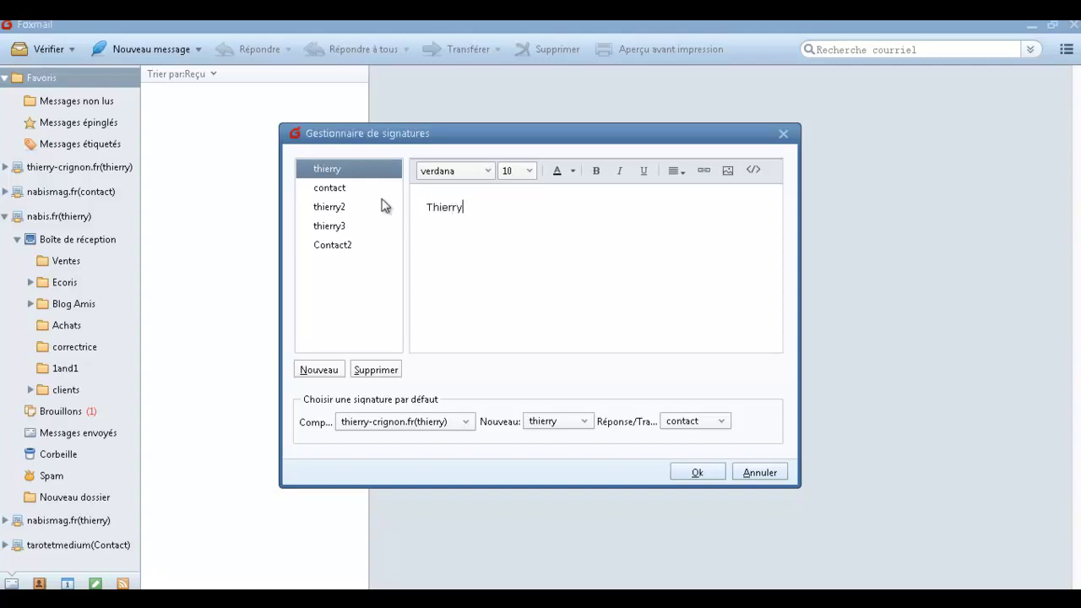
pyautogui.press('Return')
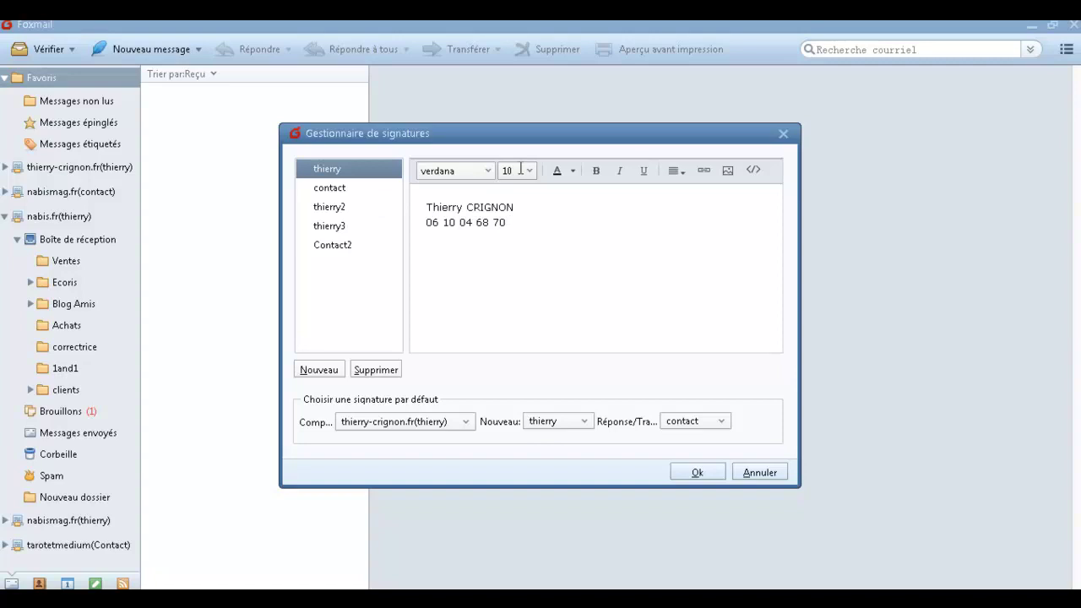
# Insert the cropped-logo-300x631.png image into the signature.
pyautogui.click(731, 173)
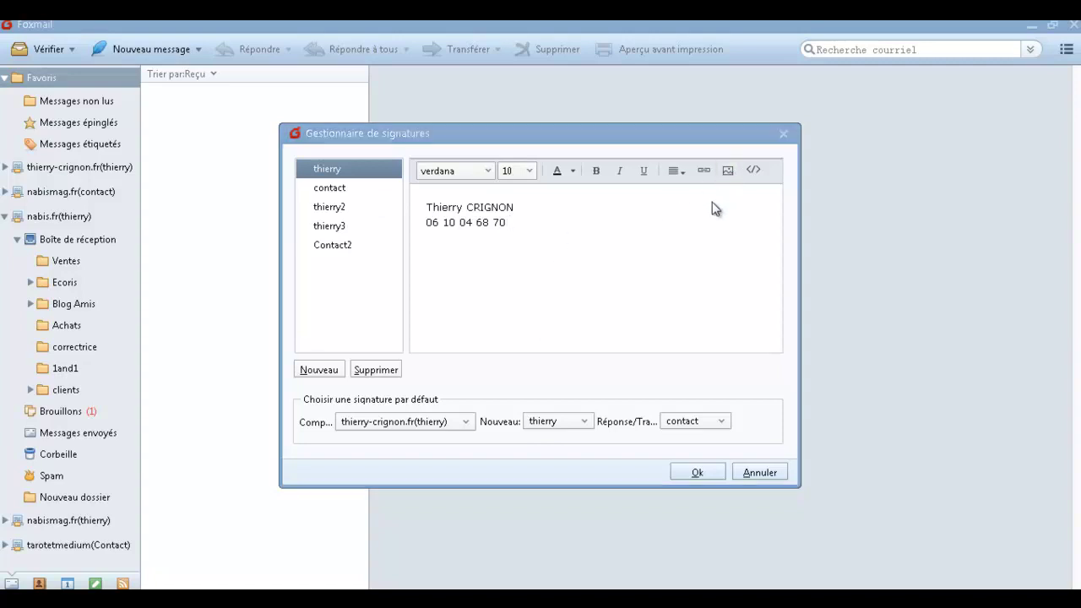
pyautogui.scroll(-1, 475, 218)
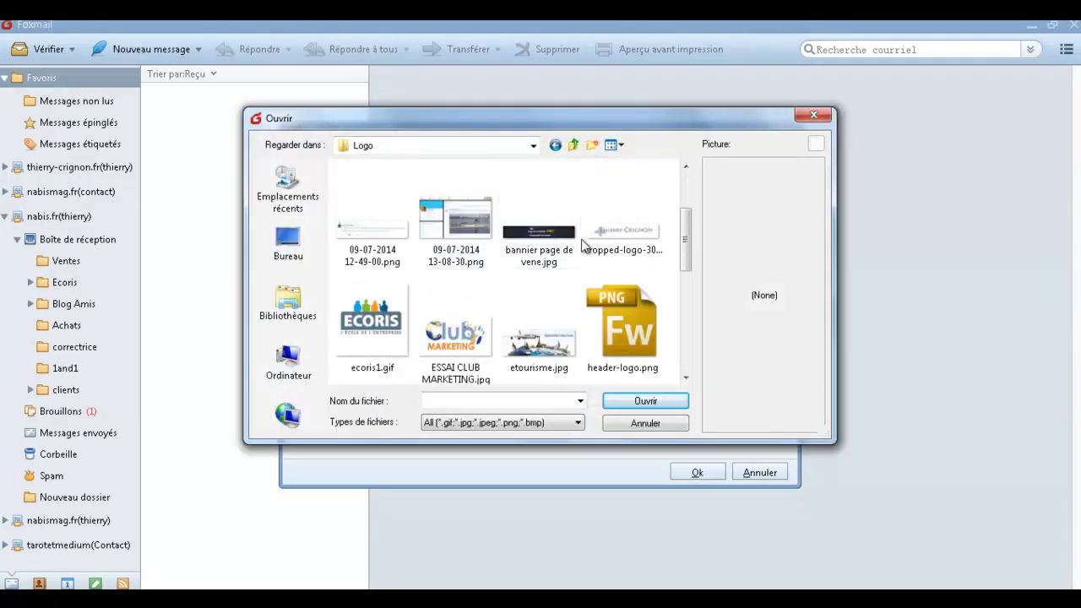
pyautogui.scroll(-1, 642, 274)
pyautogui.scroll(1, 687, 281)
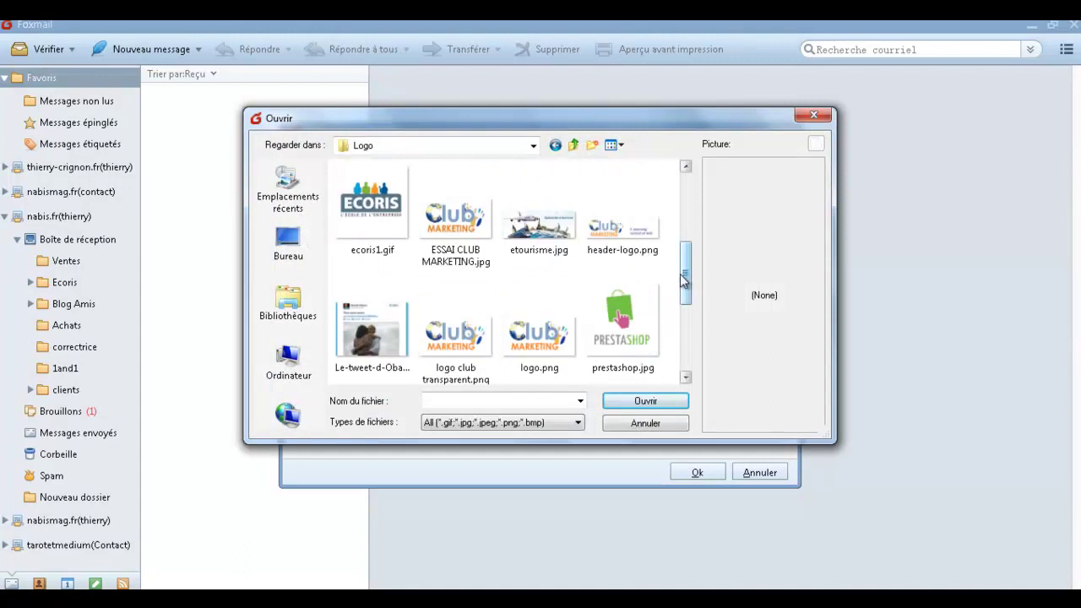
pyautogui.scroll(1, 680, 274)
pyautogui.click(637, 228)
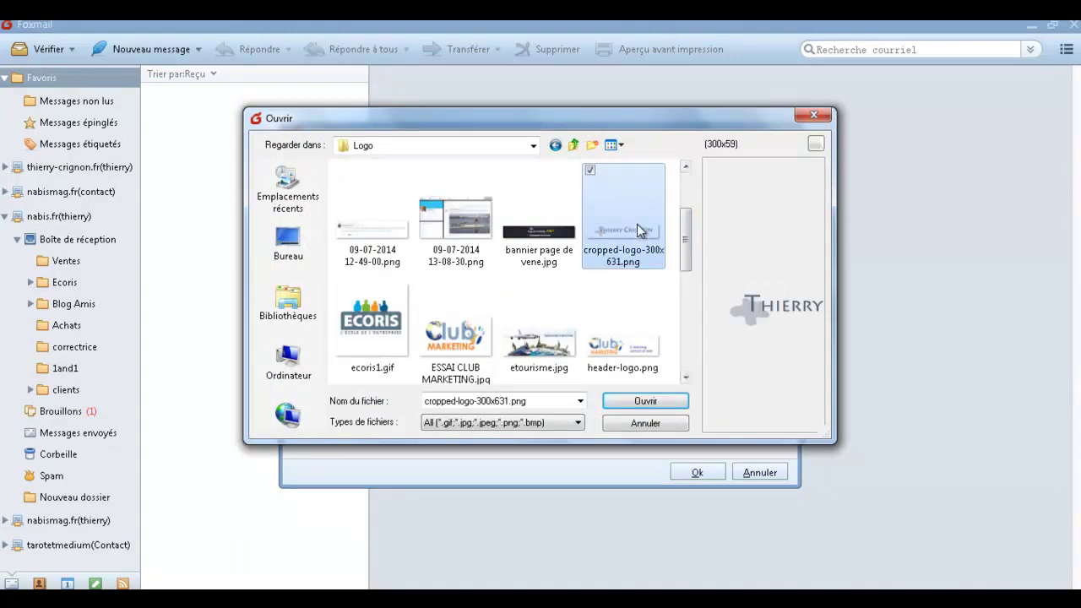
pyautogui.click(641, 402)
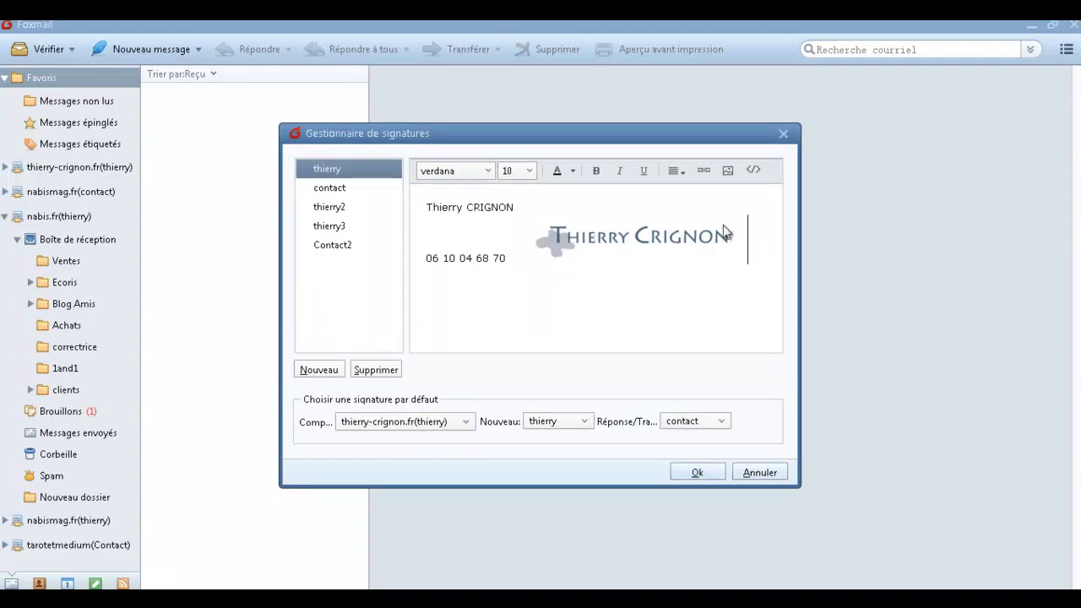
# Put the phone number under the name with the logo on its own line, then save.
pyautogui.moveTo(511, 257); pyautogui.dragTo(411, 244)
pyautogui.click(505, 252)
pyautogui.press('BackSpace')
pyautogui.press('BackSpace')
pyautogui.press('BackSpace')
pyautogui.press('BackSpace')
pyautogui.press('BackSpace')
pyautogui.press('BackSpace')
pyautogui.press('BackSpace')
pyautogui.press('BackSpace')
pyautogui.press('BackSpace')
pyautogui.press('BackSpace')
pyautogui.press('BackSpace')
pyautogui.press('BackSpace')
pyautogui.press('BackSpace')
pyautogui.press('BackSpace')
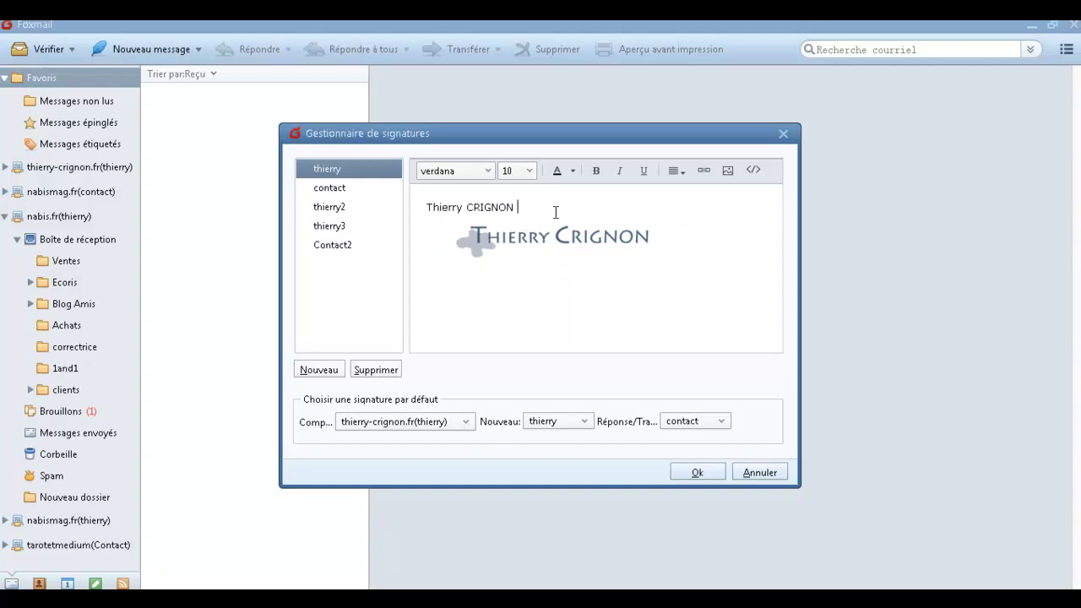
pyautogui.press('Return')
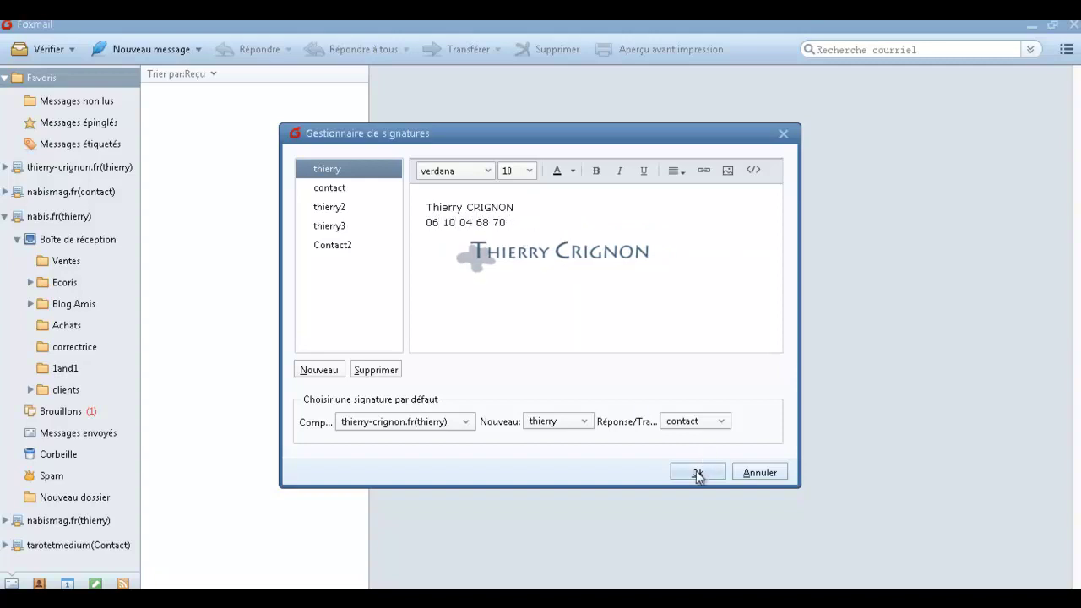
pyautogui.click(694, 473)
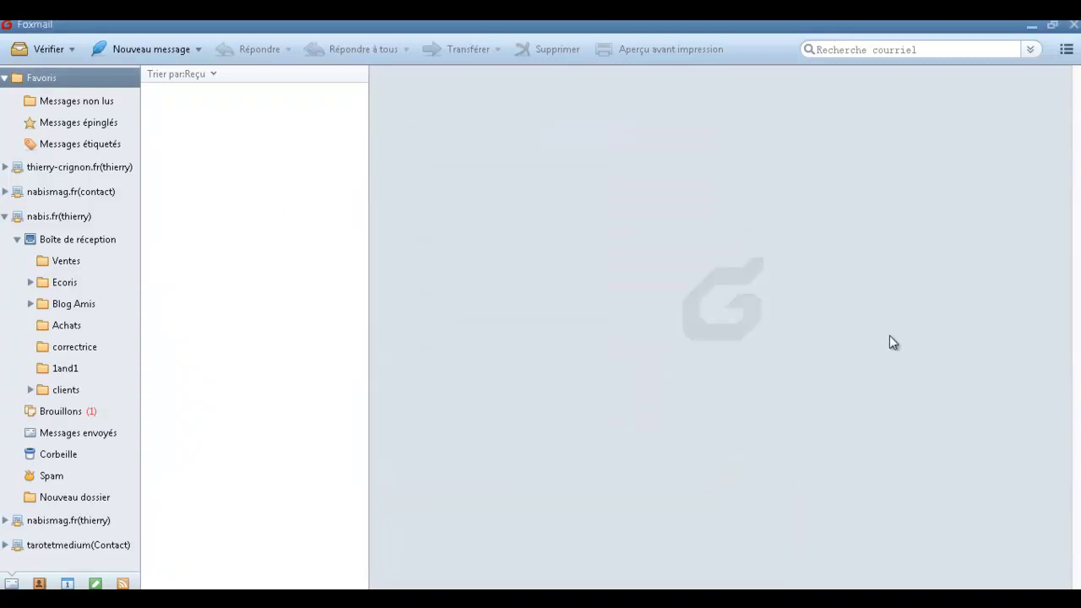
# Check the signature in a new test message, close it, then minimise Foxmail and Chrome.
pyautogui.click(158, 48)
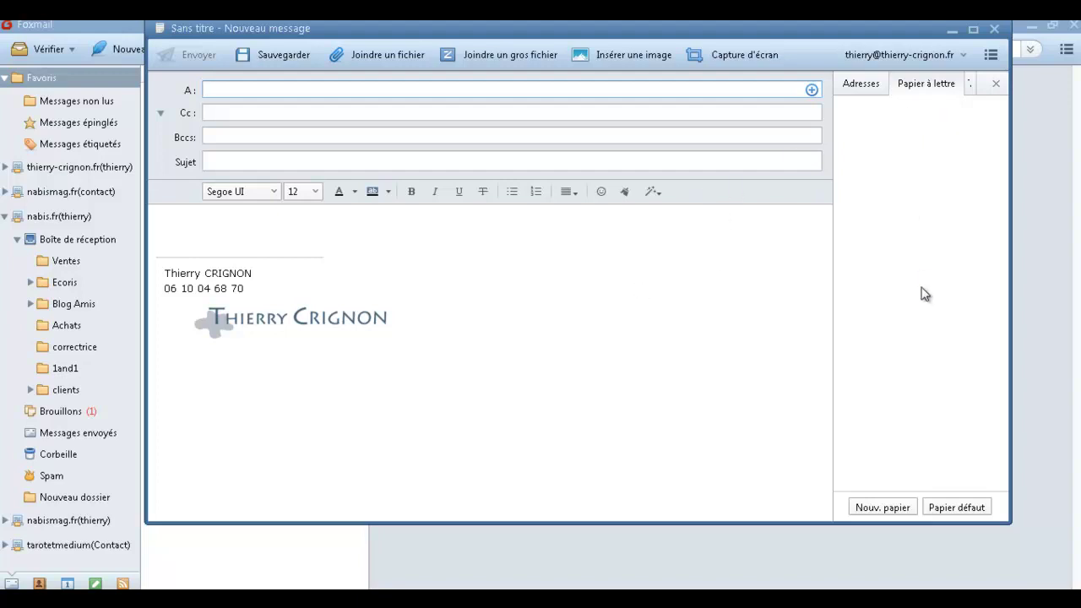
pyautogui.press('Escape')
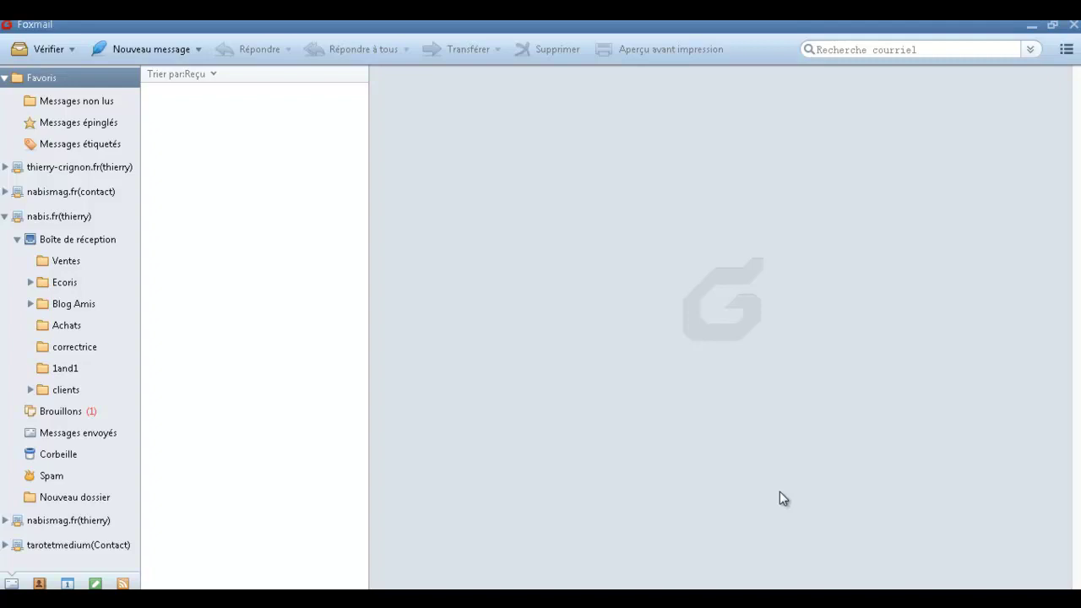
pyautogui.click(1031, 26)
pyautogui.click(1006, 30)
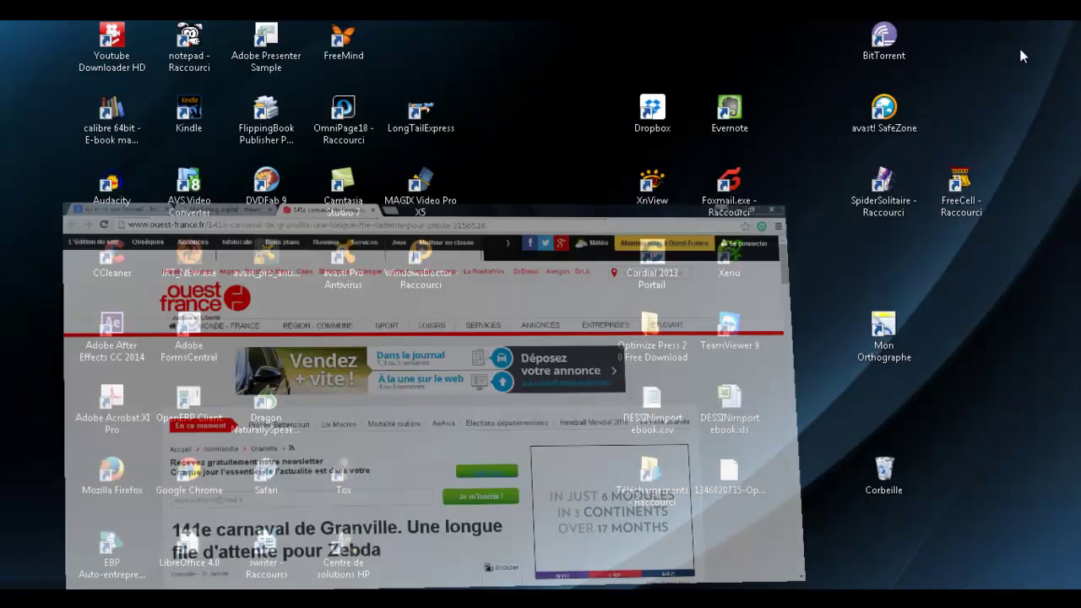